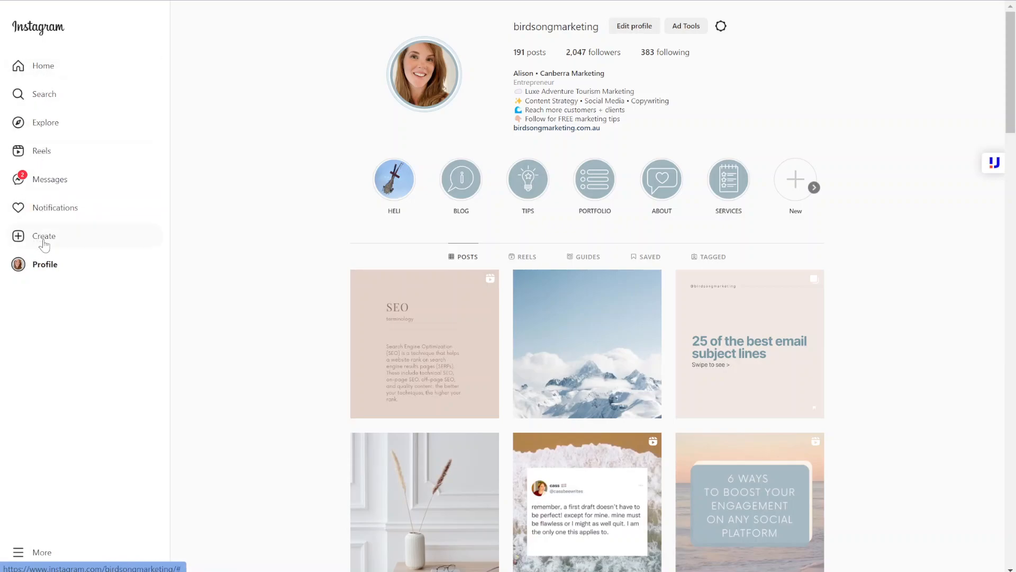
# Step: Start a new post and load the "2023 Edition Guide - 25 Effective Content Ideas You Must..." image from Downloads
pyautogui.click(42, 241)
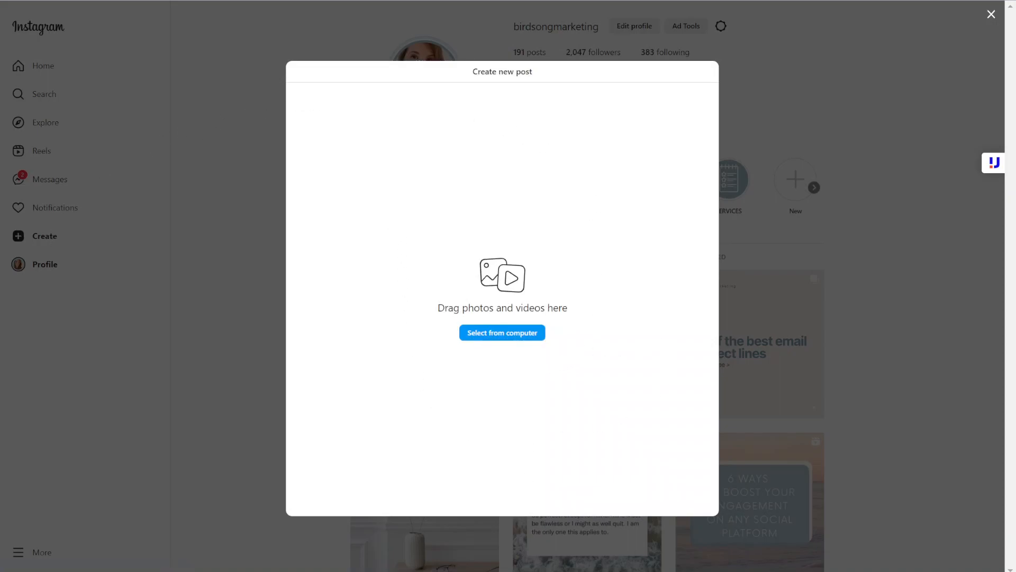
pyautogui.click(502, 335)
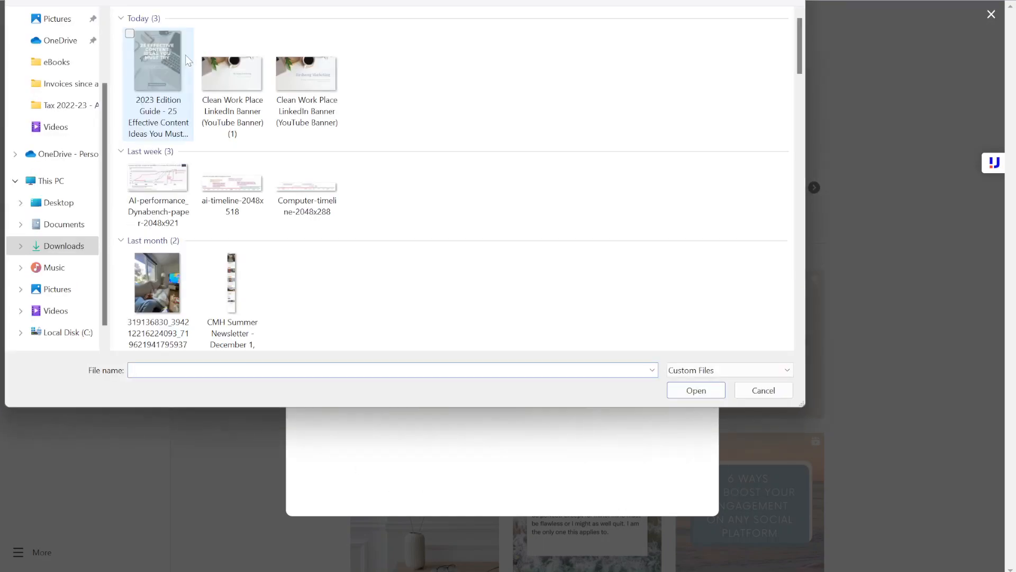
pyautogui.click(157, 66)
pyautogui.doubleClick(157, 66)
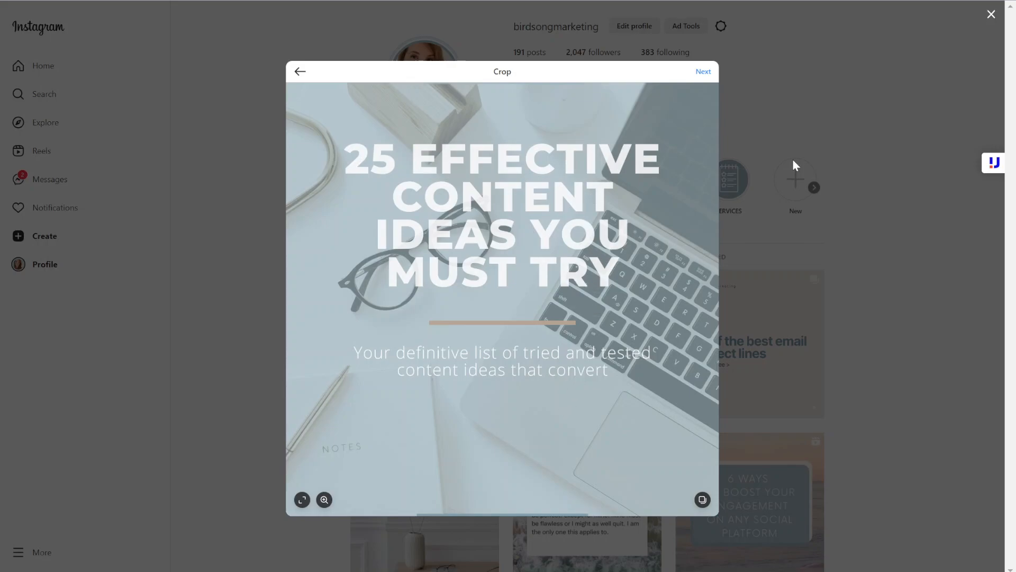
# Step: Set the photo's crop to its original aspect ratio
pyautogui.click(303, 499)
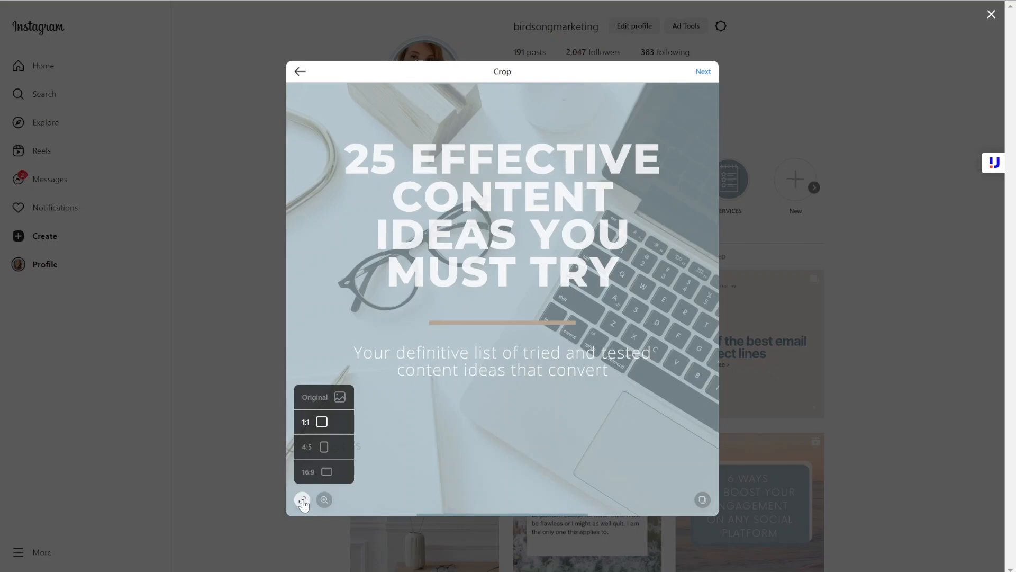
pyautogui.click(319, 407)
pyautogui.click(655, 351)
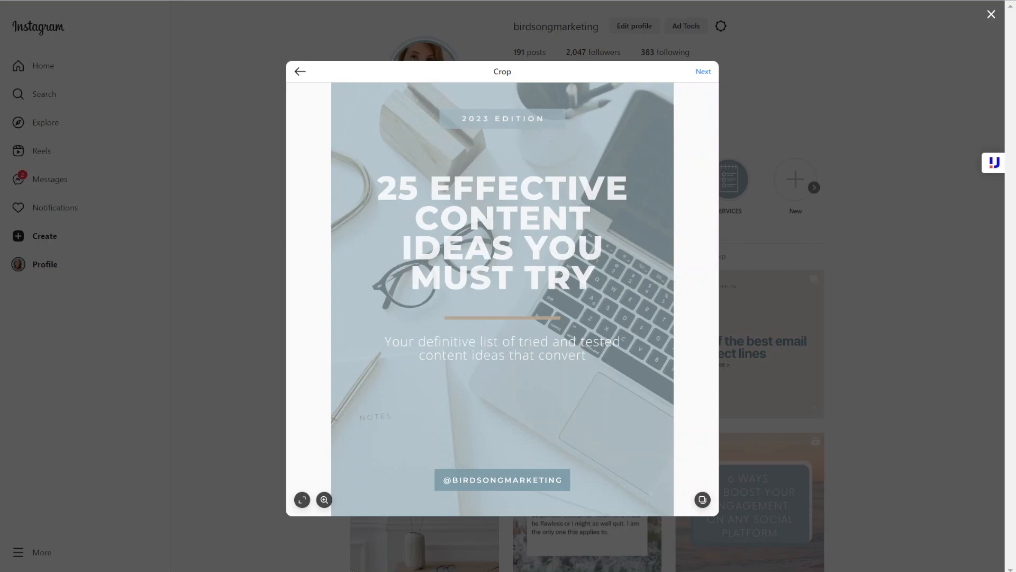
# Step: Crop the photo to a 1:1 square and try to shift the image down within the frame
pyautogui.click(302, 500)
pyautogui.click(317, 426)
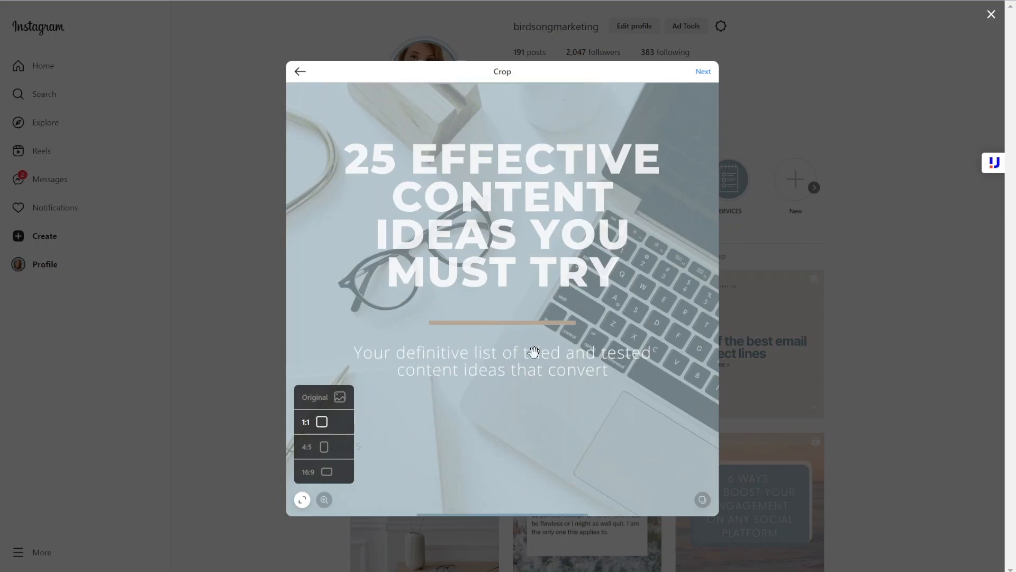
pyautogui.click(535, 267)
pyautogui.moveTo(544, 243); pyautogui.dragTo(548, 289)
# Step: Crop the photo to the 4:5 portrait ratio and test its positioning in the frame
pyautogui.click(303, 502)
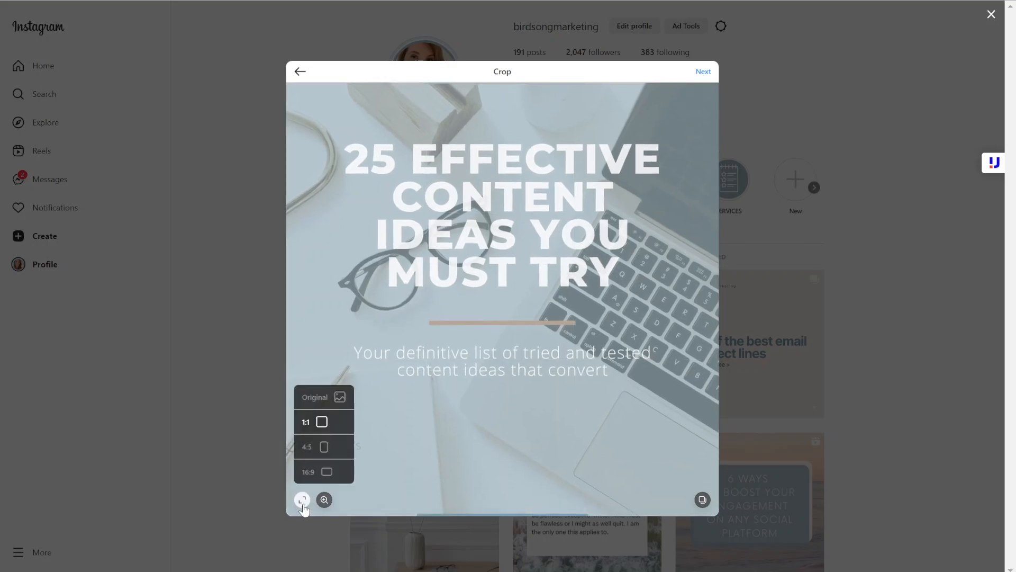
pyautogui.click(314, 456)
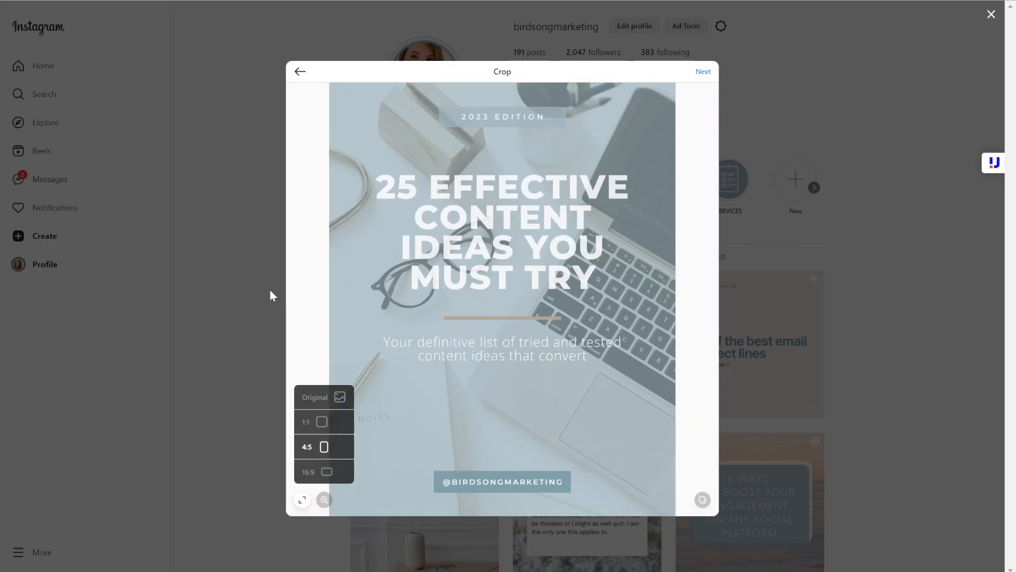
pyautogui.moveTo(529, 264)
pyautogui.mouseDown()
pyautogui.moveTo(532, 238)
pyautogui.moveTo(531, 266)
pyautogui.mouseUp()
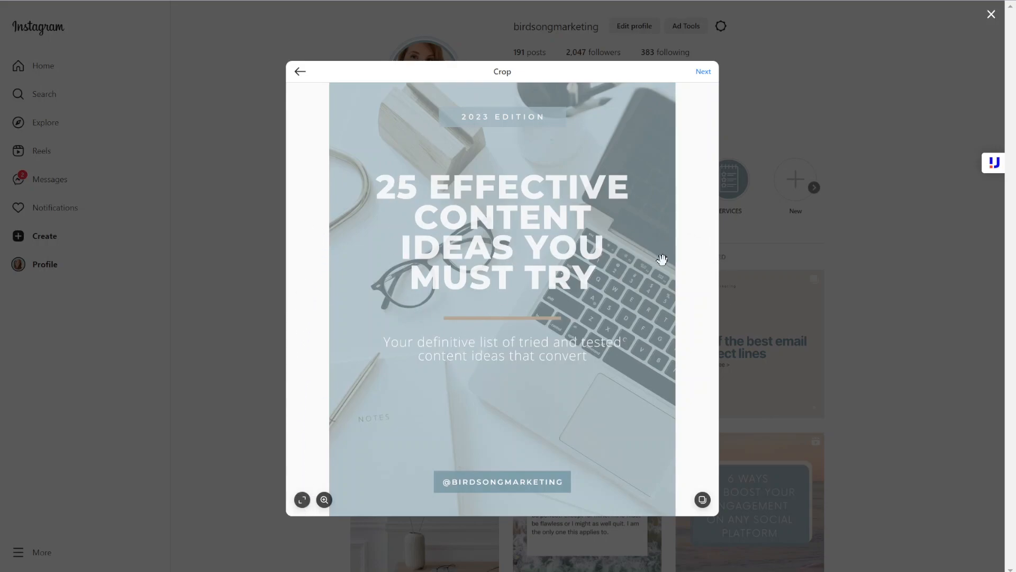
# Step: Crop the photo to the 16:9 landscape ratio and try to reposition the image within the frame
pyautogui.click(303, 500)
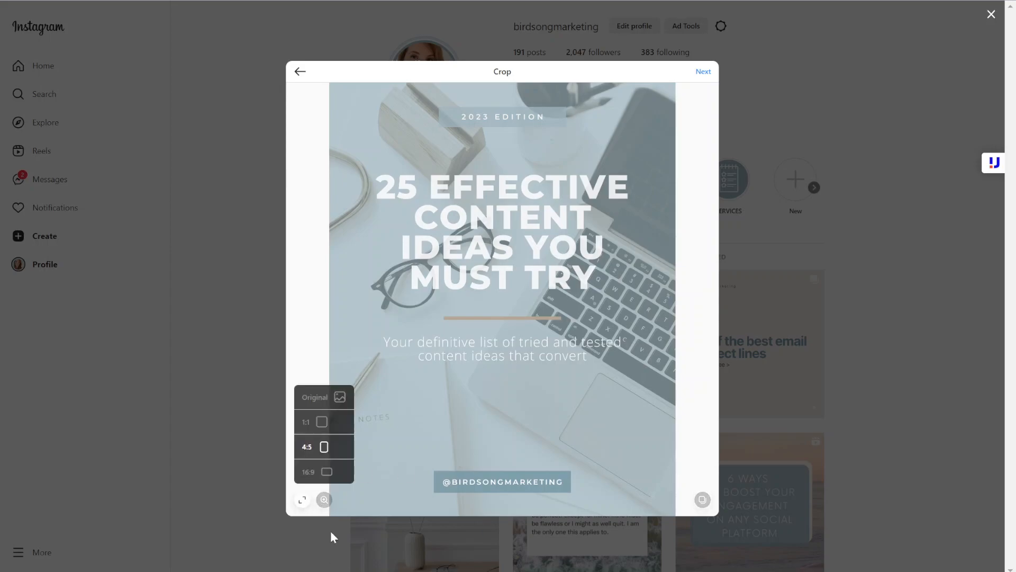
pyautogui.click(327, 478)
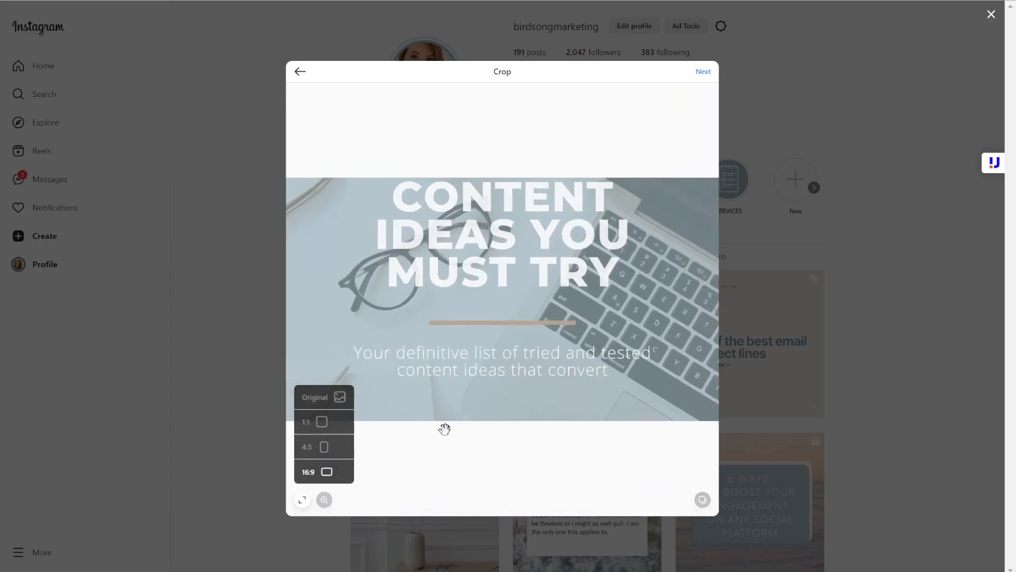
pyautogui.moveTo(551, 331); pyautogui.dragTo(528, 368)
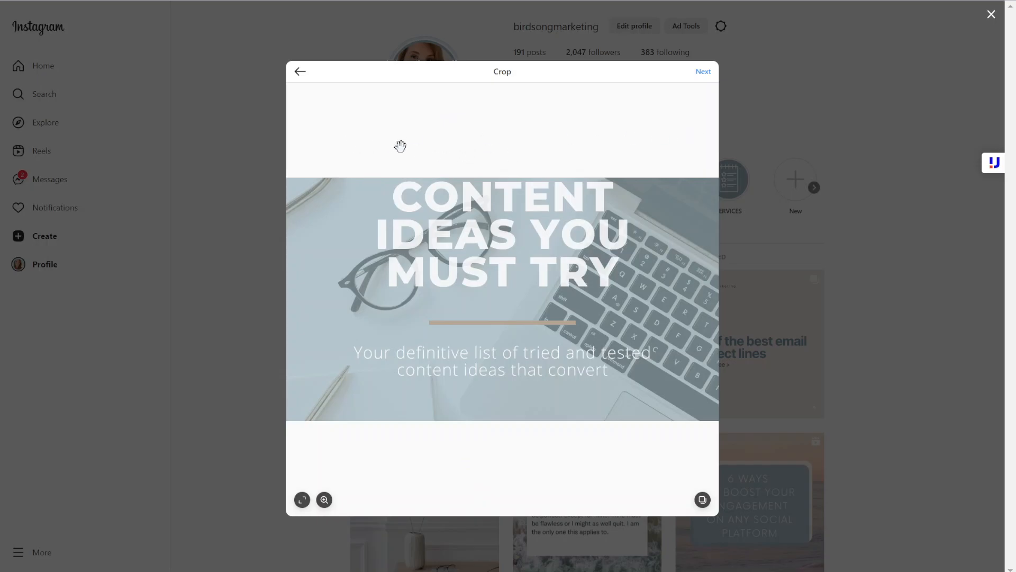
# Step: Return the photo's crop to the 1:1 square ratio
pyautogui.click(302, 500)
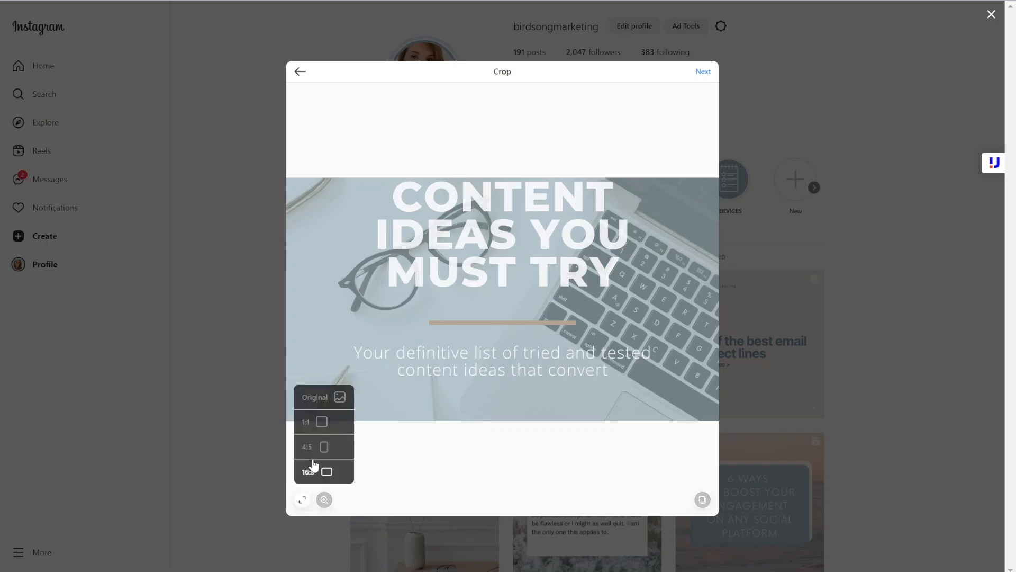
pyautogui.click(315, 423)
pyautogui.click(659, 466)
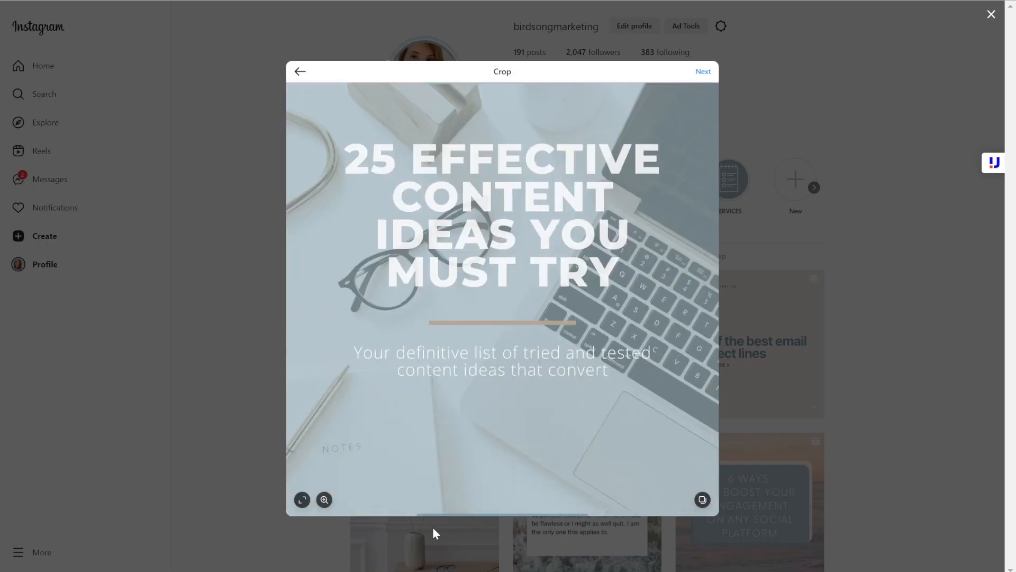
# Step: Zoom the photo in slightly and move it downward within the square crop frame
pyautogui.click(324, 500)
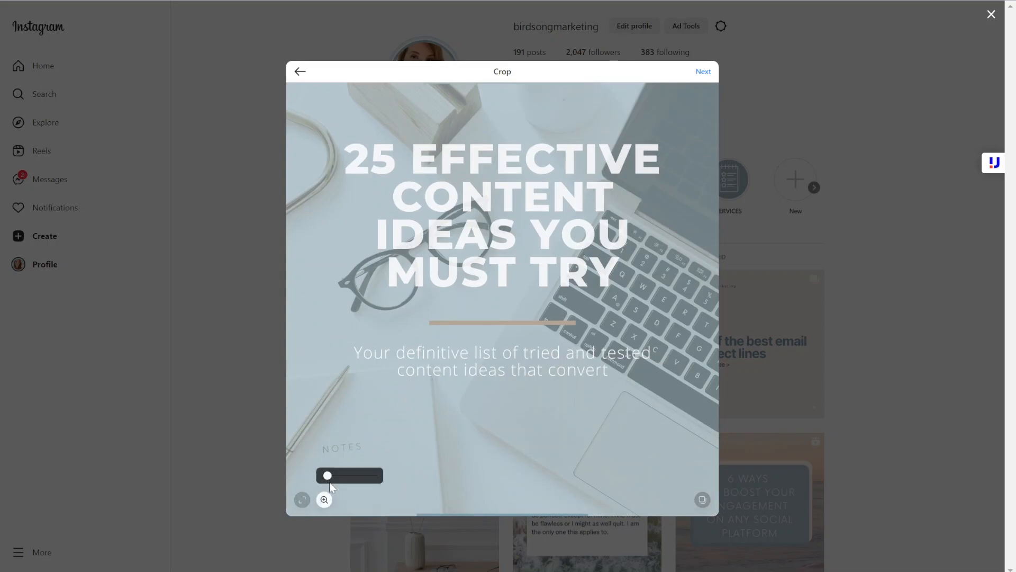
pyautogui.moveTo(328, 479); pyautogui.dragTo(335, 479)
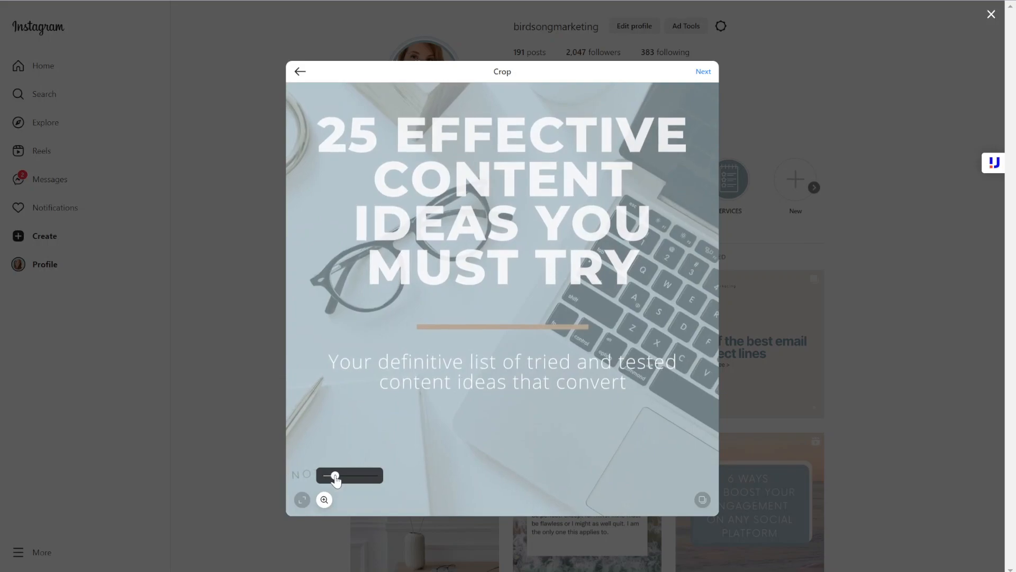
pyautogui.moveTo(442, 346); pyautogui.dragTo(441, 416)
pyautogui.moveTo(523, 387); pyautogui.dragTo(531, 391)
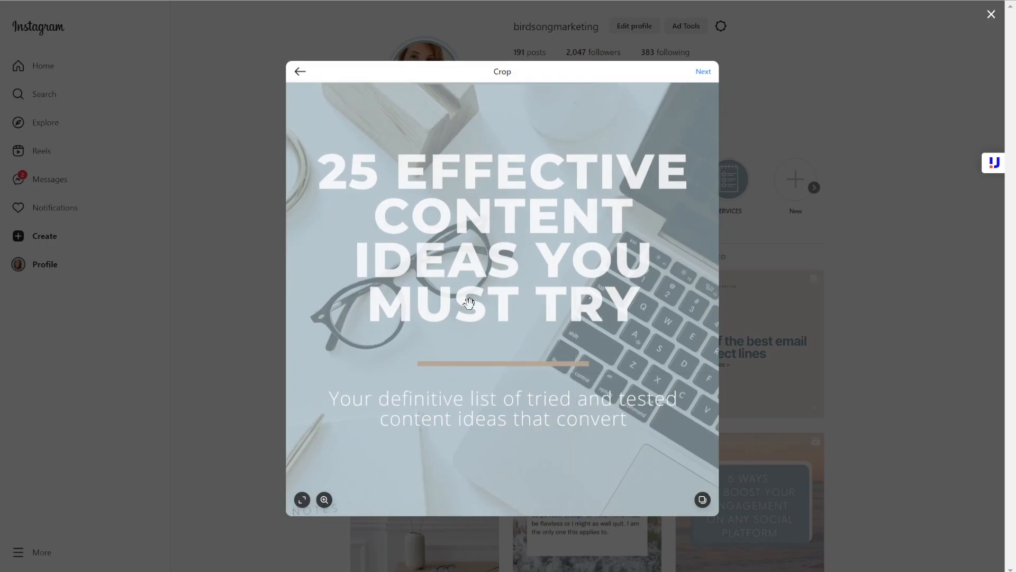
# Step: Zoom the photo back out to the minimum so it fills the square frame
pyautogui.click(322, 500)
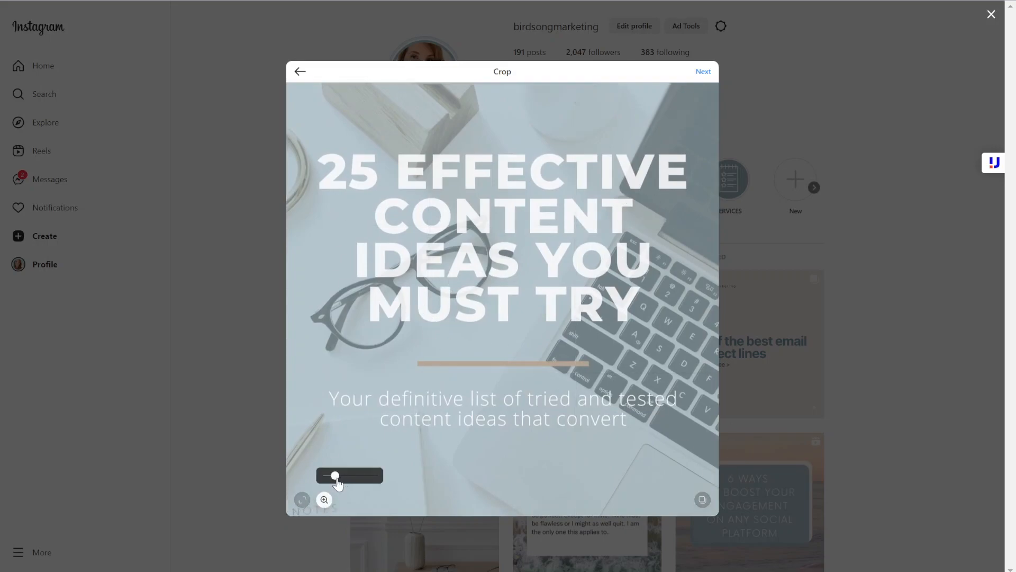
pyautogui.moveTo(336, 485); pyautogui.dragTo(323, 493)
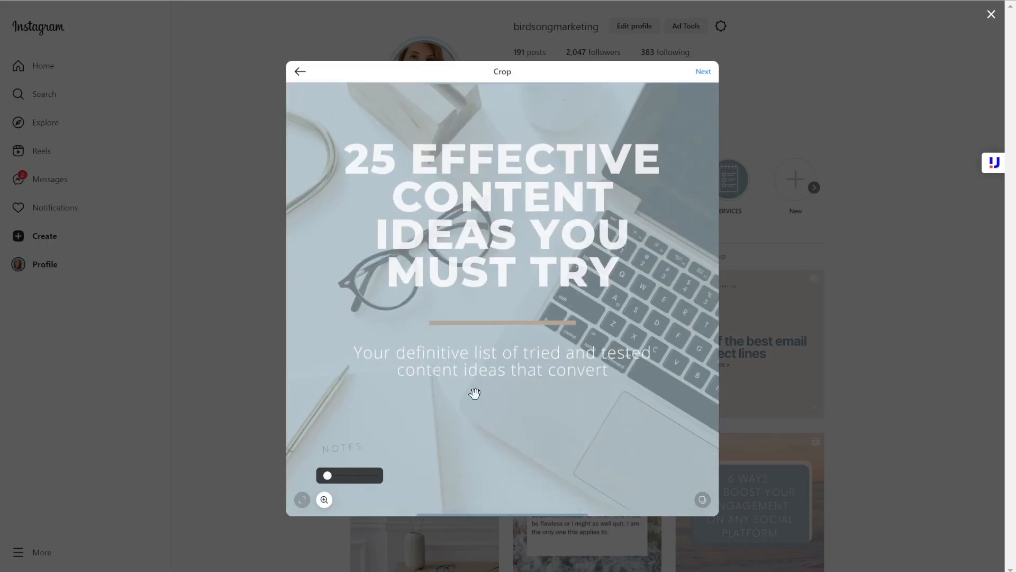
pyautogui.click(583, 251)
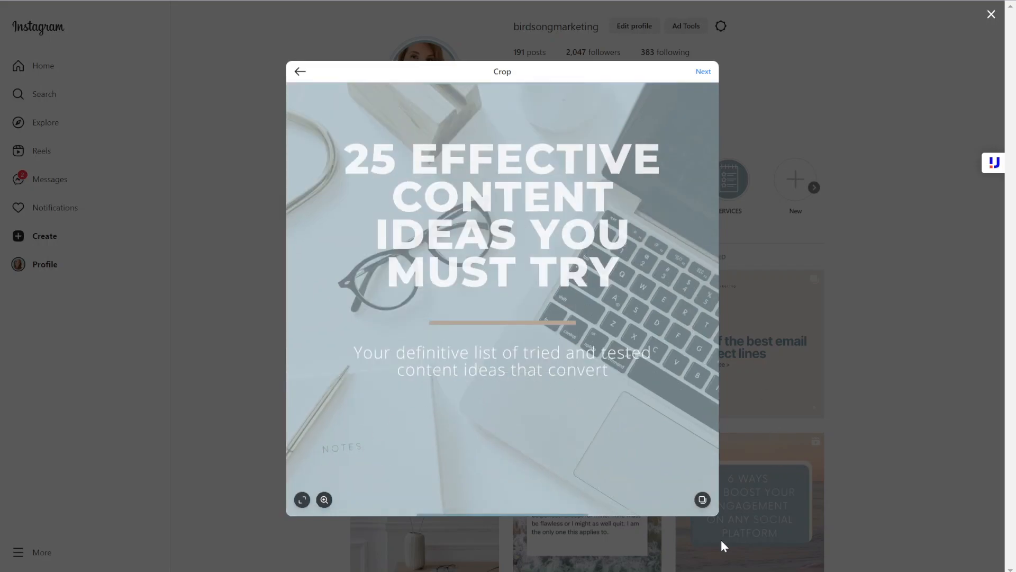
# Step: Add the "Clean Work Place LinkedIn Banner (YouTube Banner)" image as a second photo in the post
pyautogui.click(702, 500)
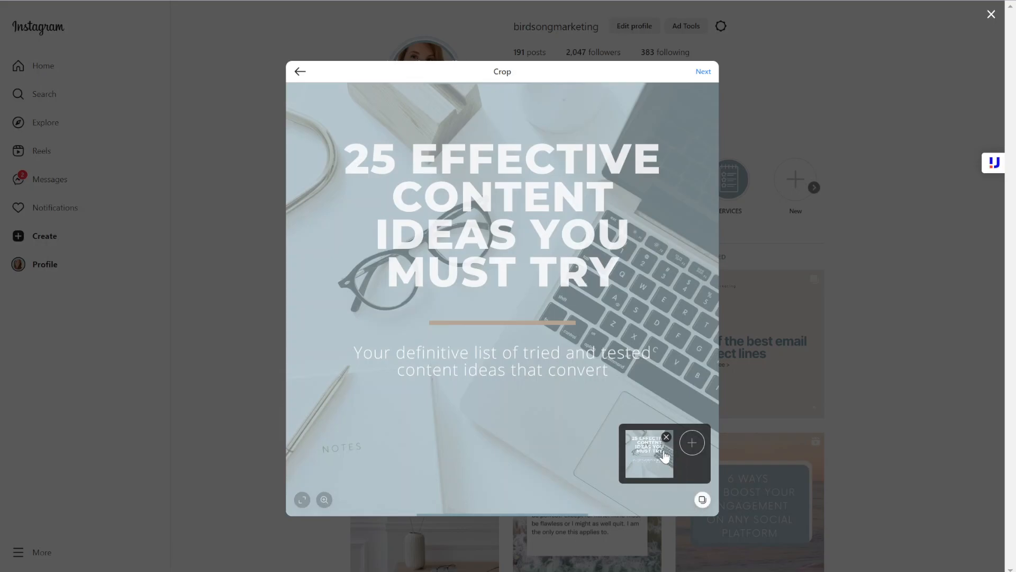
pyautogui.click(692, 452)
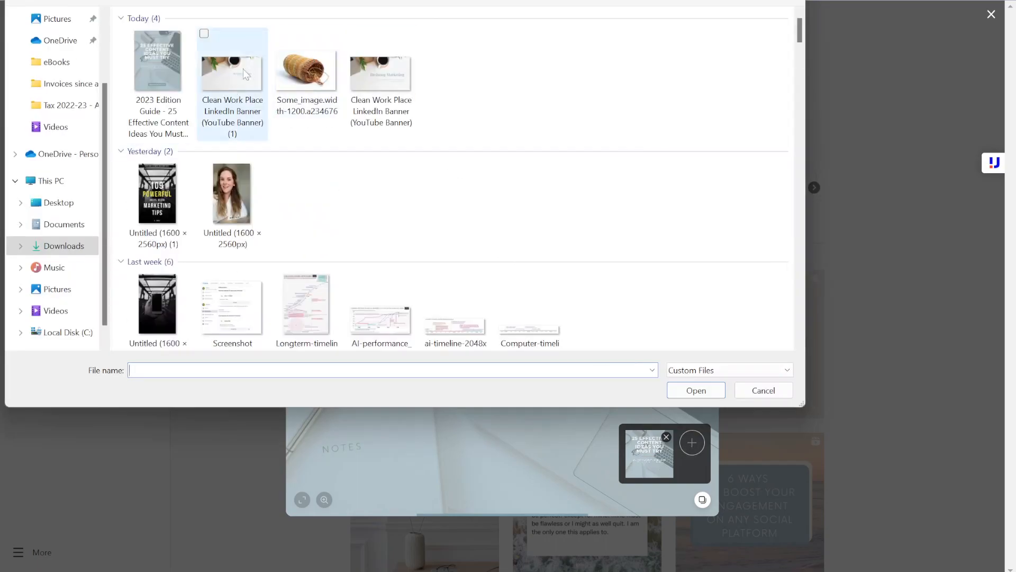
pyautogui.doubleClick(381, 77)
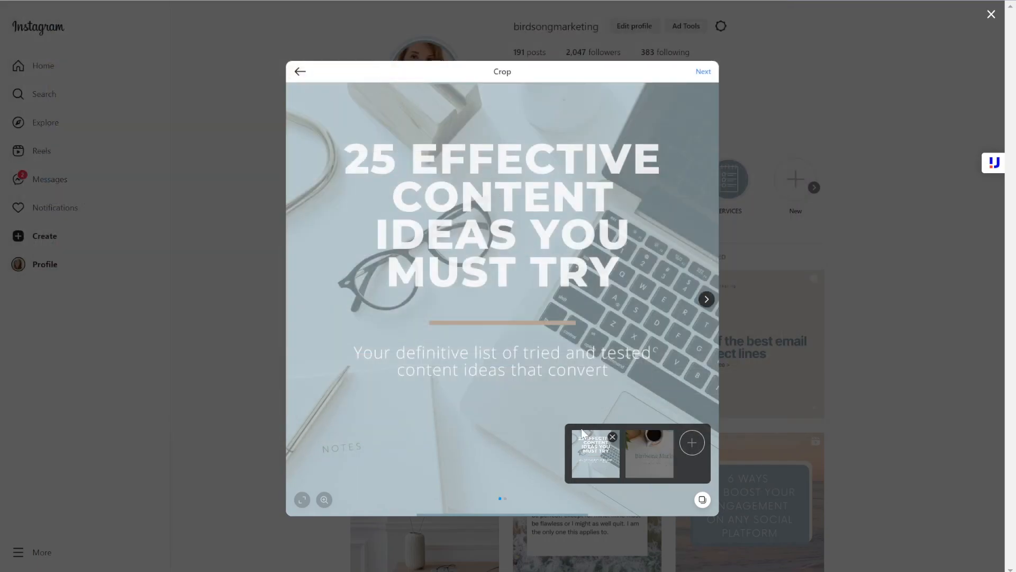
# Step: Switch between the two photos and try to shift the banner image to the left within its crop frame
pyautogui.click(639, 467)
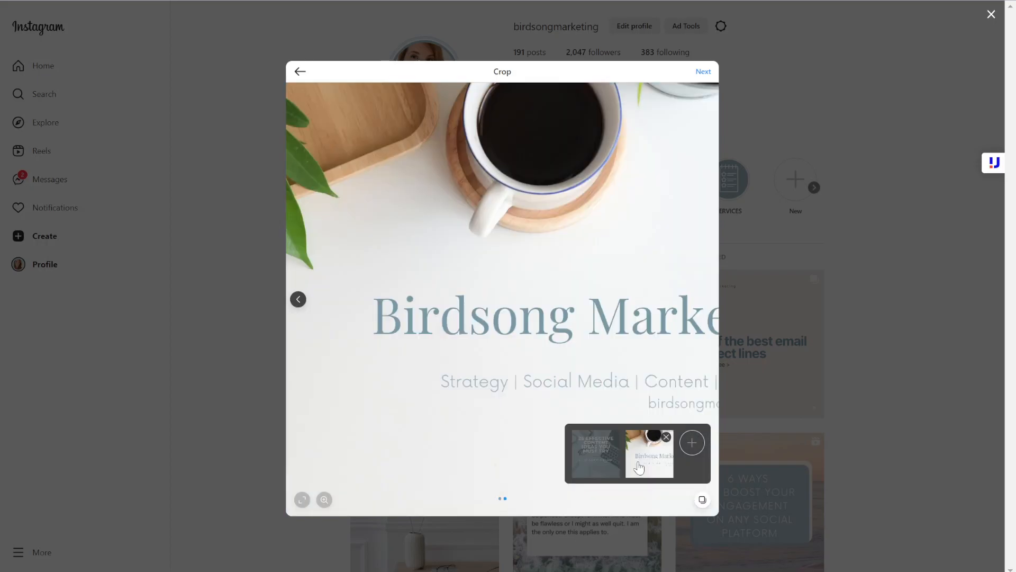
pyautogui.click(606, 467)
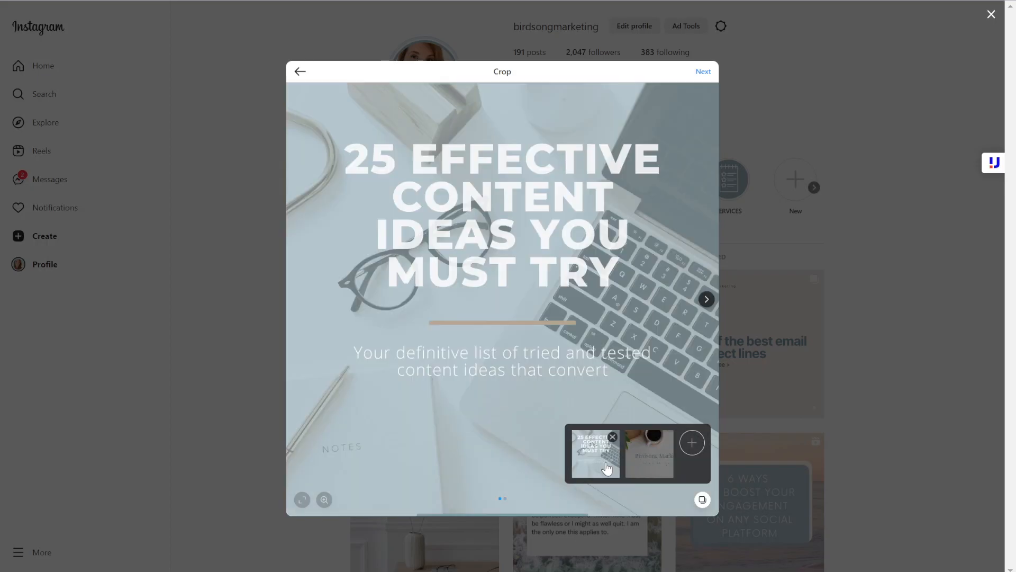
pyautogui.click(707, 300)
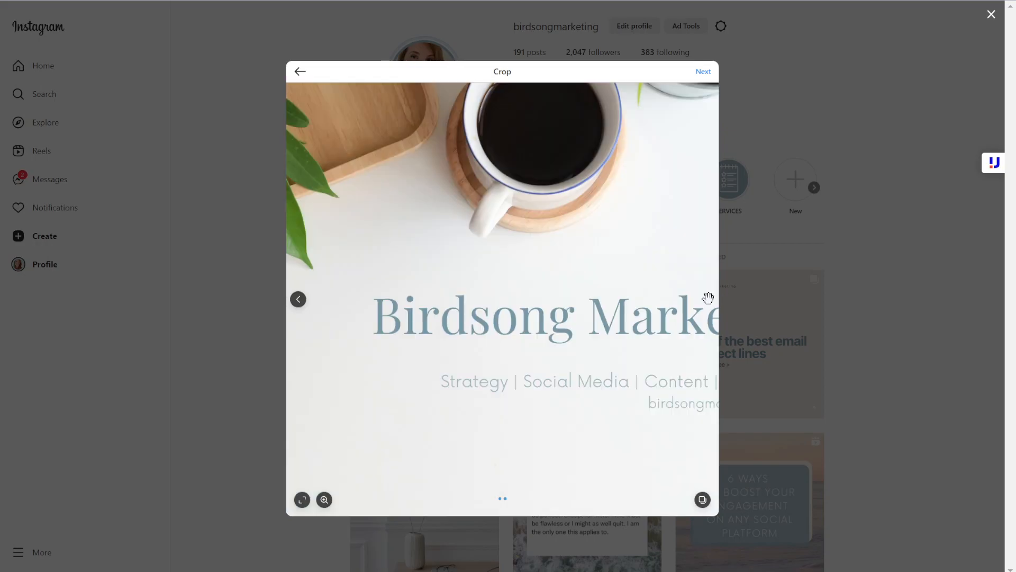
pyautogui.moveTo(519, 320); pyautogui.dragTo(351, 320)
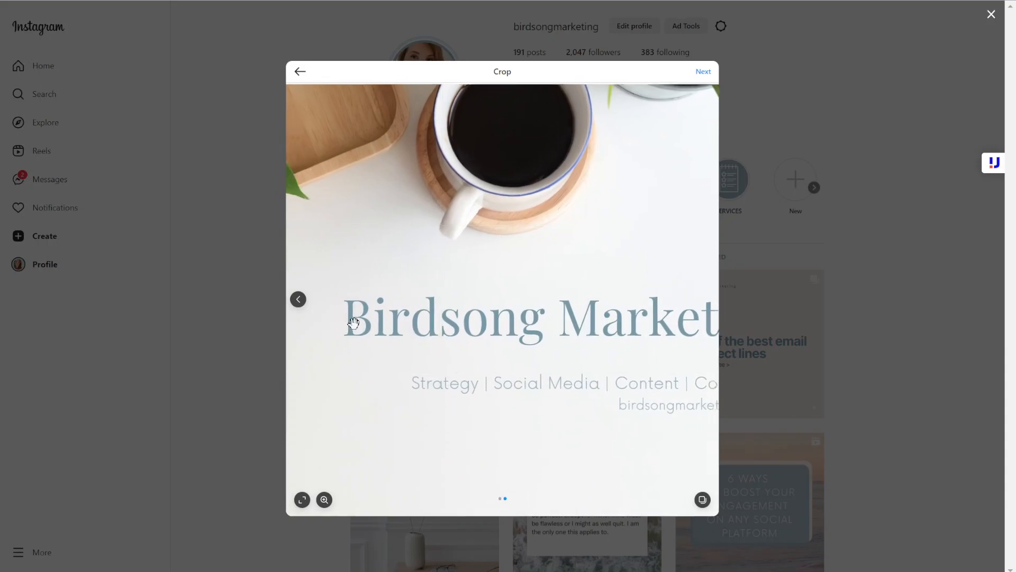
# Step: Set the crop ratio to 16:9 with the banner photo shown, and check how both photos in the post are framed
pyautogui.click(301, 502)
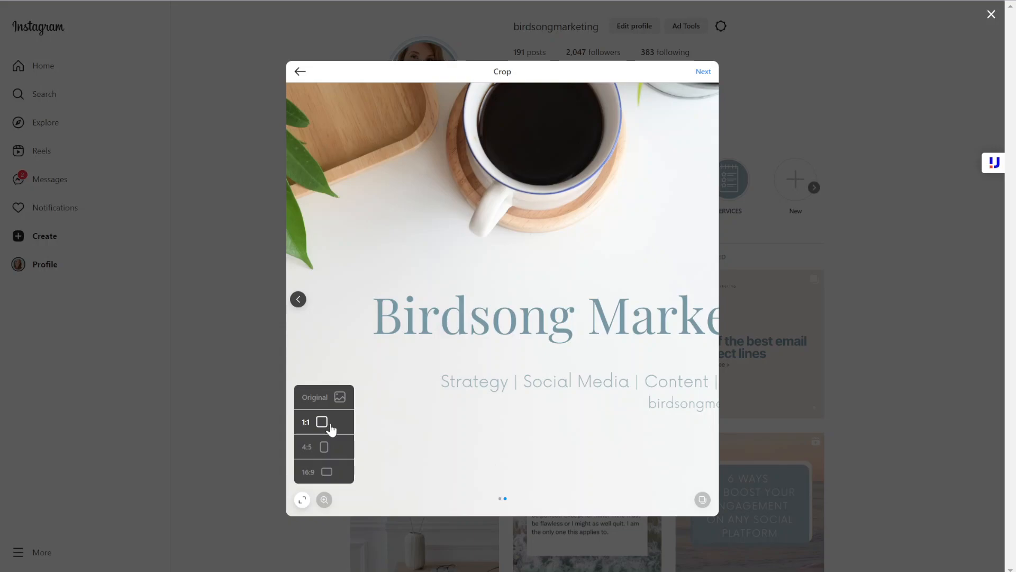
pyautogui.click(335, 479)
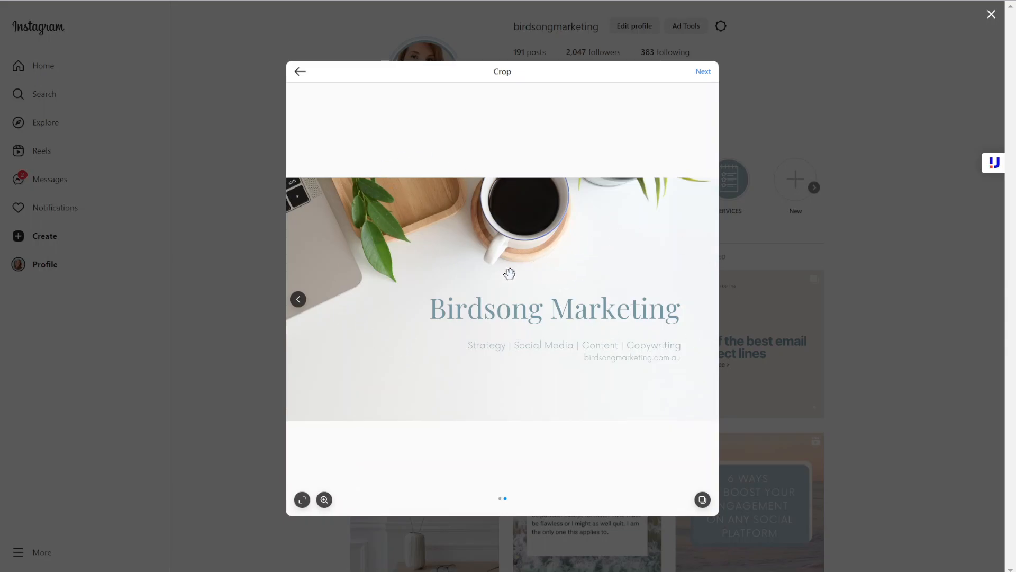
pyautogui.click(297, 300)
pyautogui.click(298, 301)
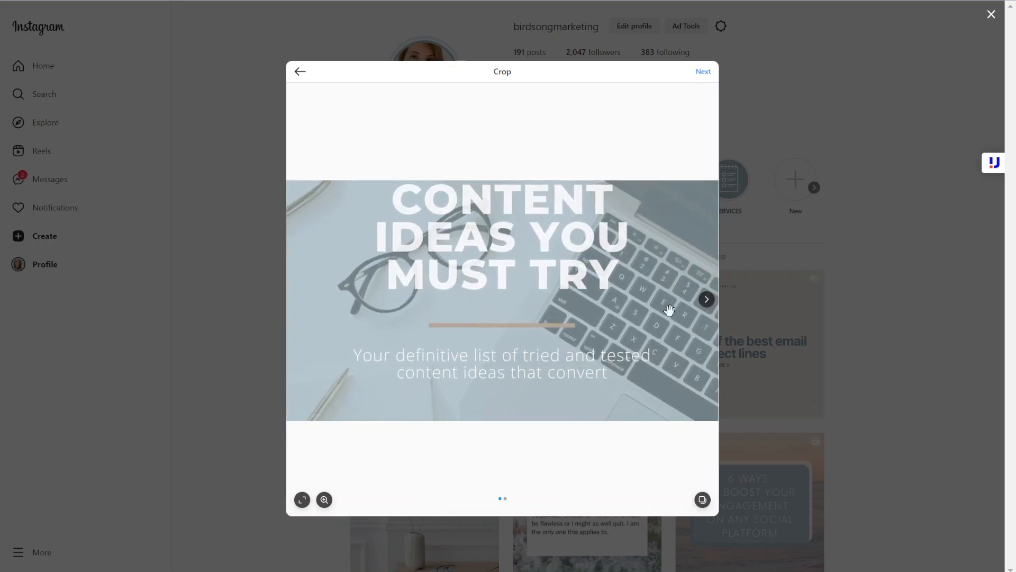
pyautogui.click(707, 299)
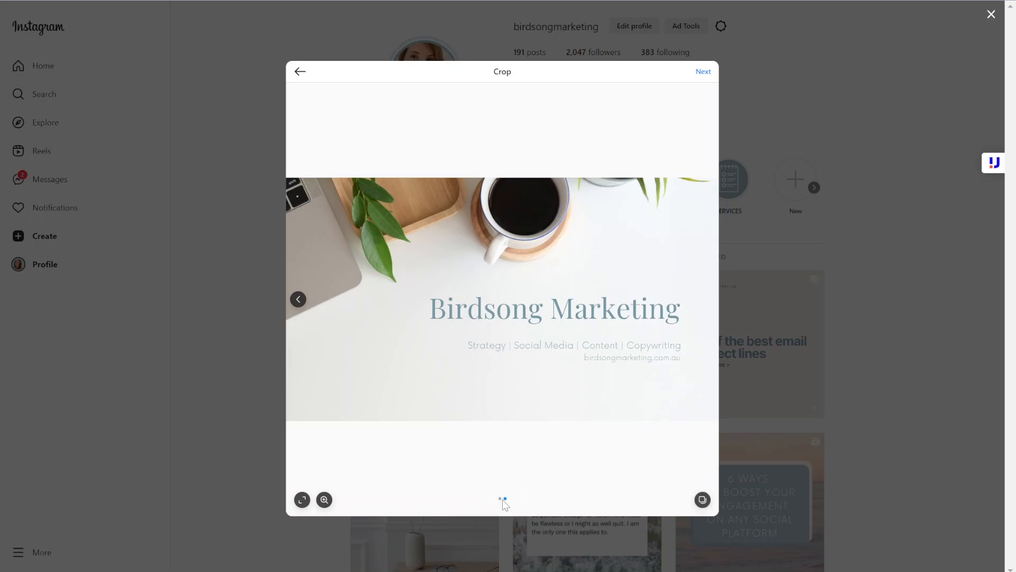
# Step: Discard the Birdsong Marketing banner photo from the post
pyautogui.click(699, 501)
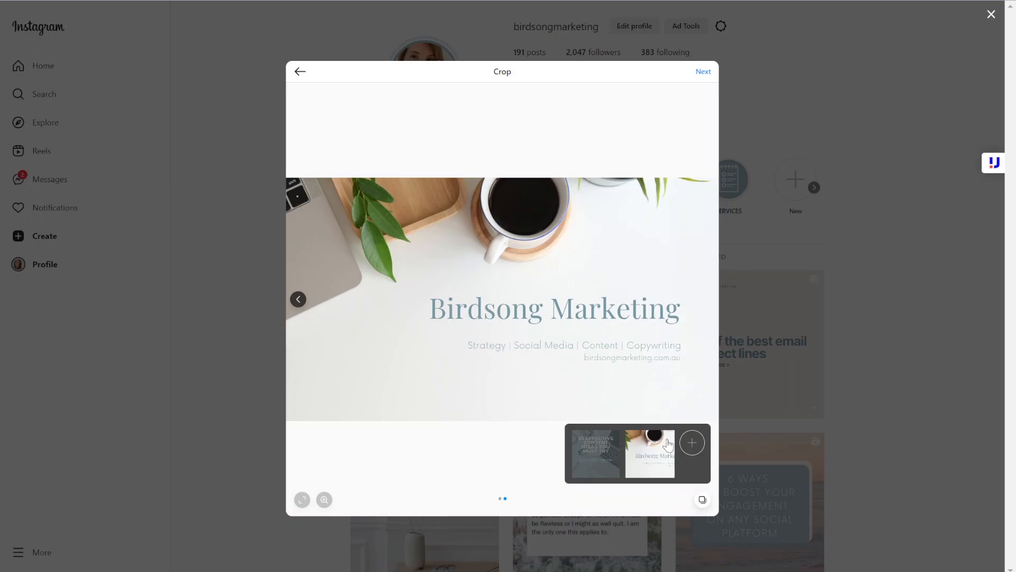
pyautogui.click(601, 472)
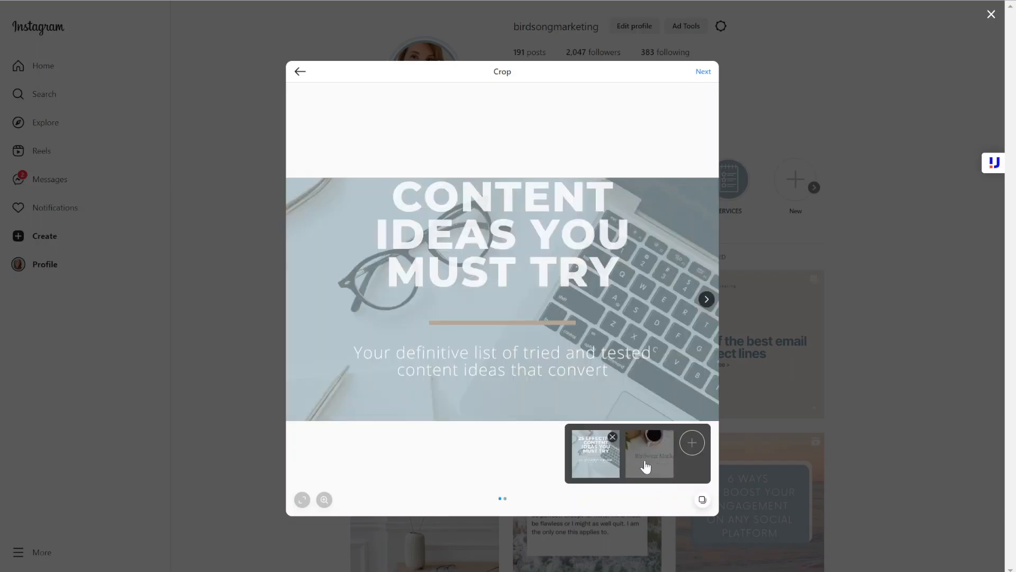
pyautogui.click(668, 459)
pyautogui.click(666, 436)
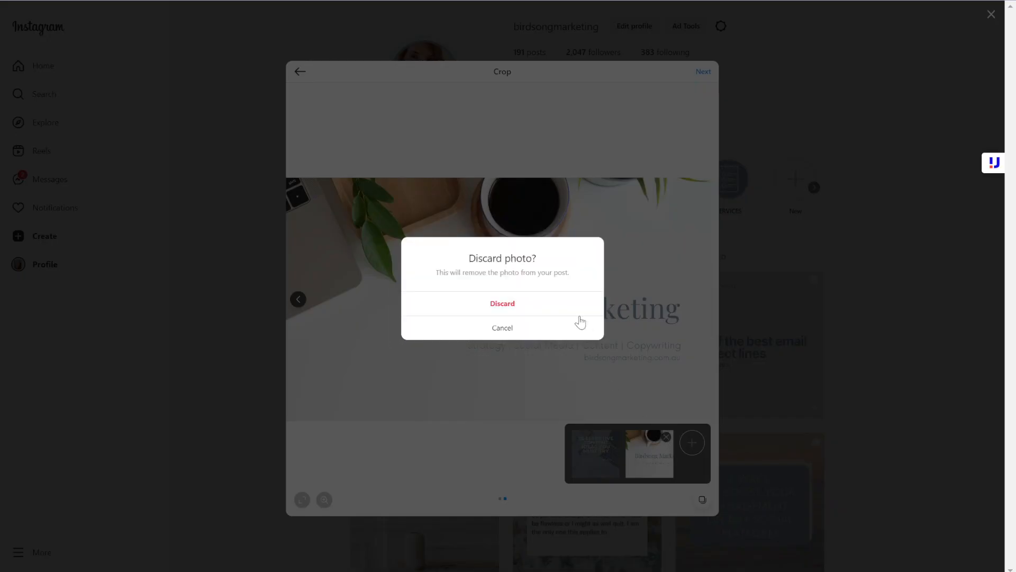
pyautogui.click(503, 310)
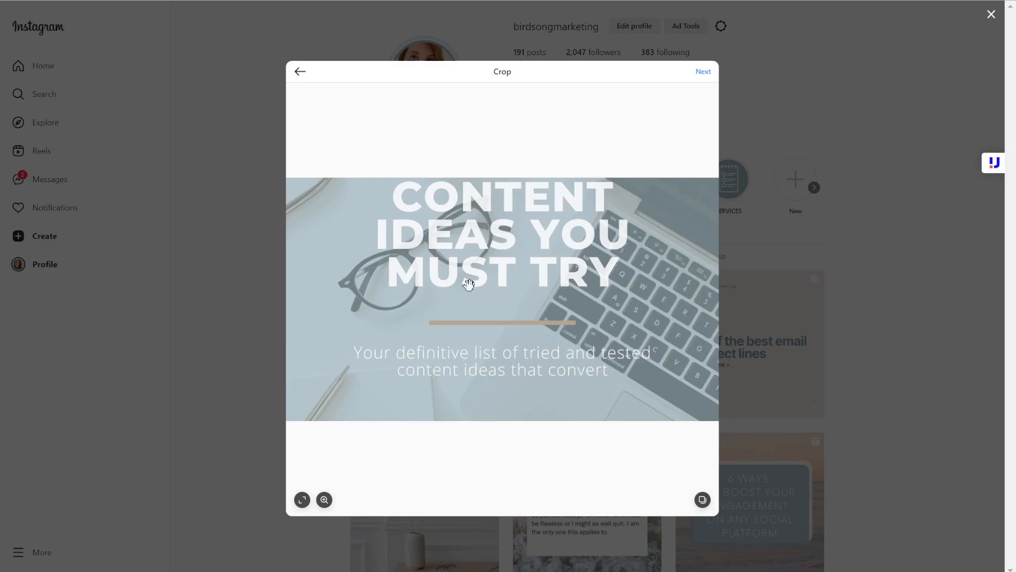
# Step: Set the photo's crop ratio to 1:1 and continue to the photo editing stage
pyautogui.click(302, 499)
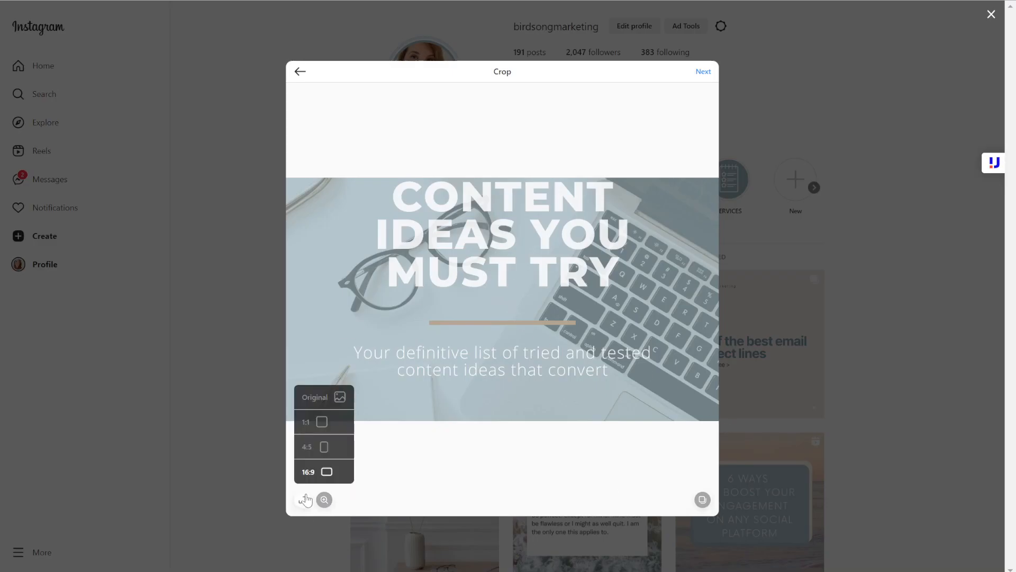
pyautogui.click(313, 427)
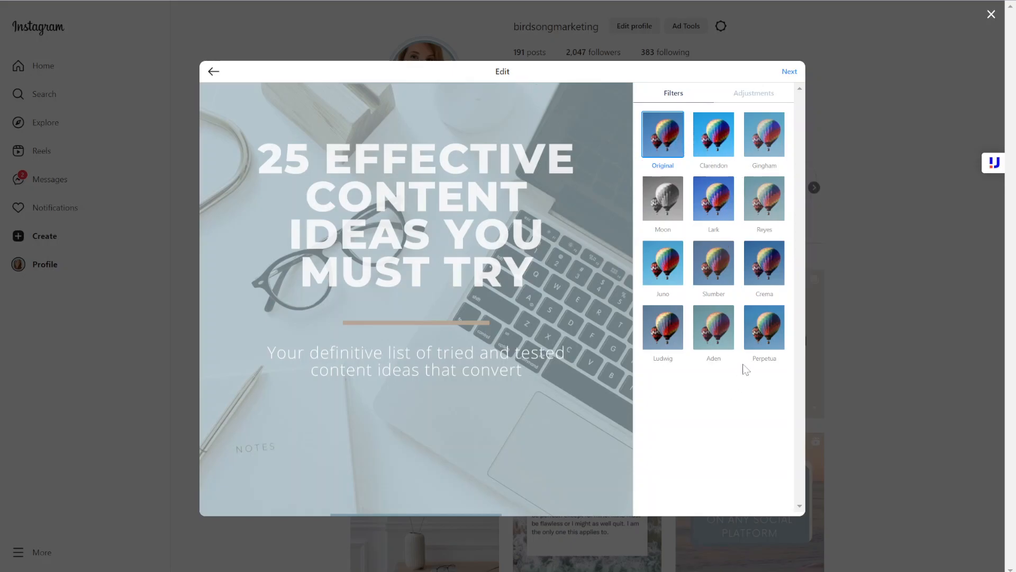
# Step: Preview the Moon, Reyes, Slumber, Juno, Gingham and Clarendon filters on the photo
pyautogui.click(682, 220)
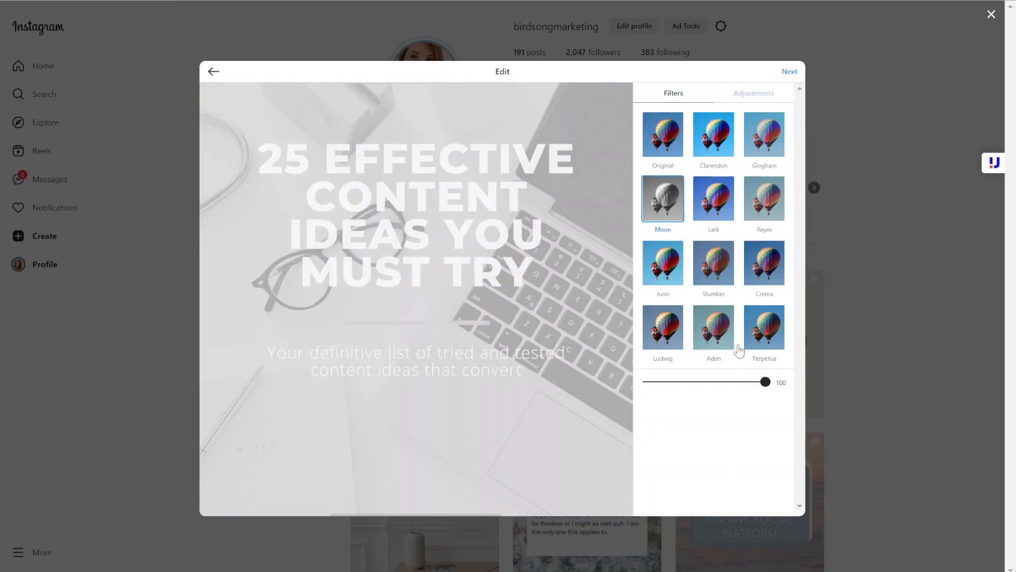
pyautogui.click(762, 220)
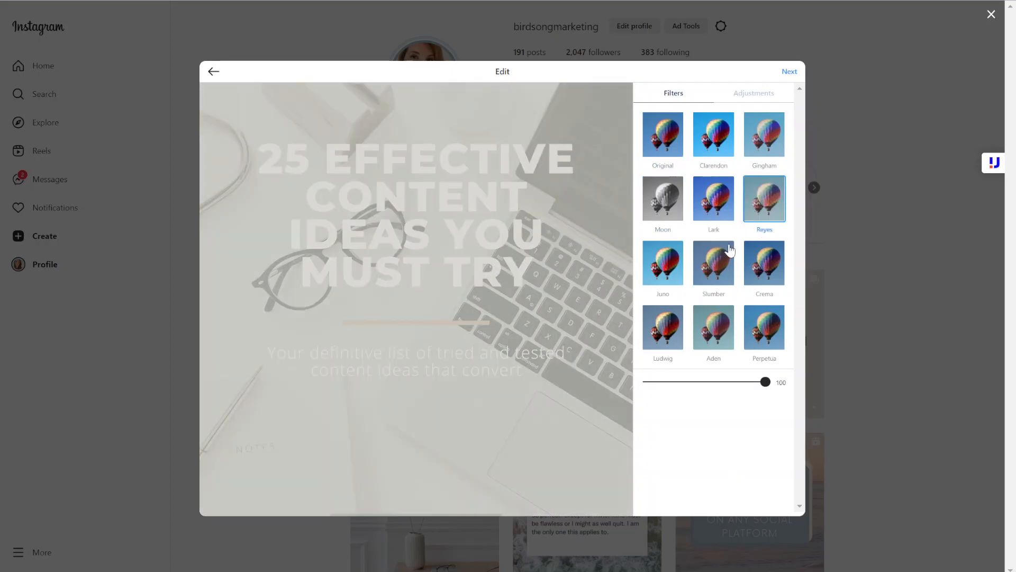
pyautogui.click(715, 261)
pyautogui.click(670, 276)
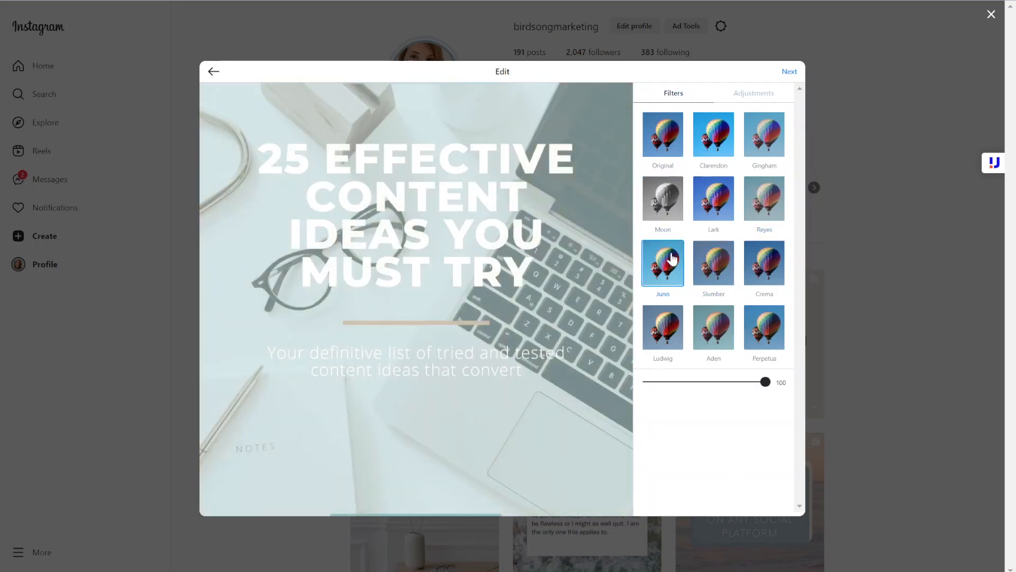
pyautogui.click(763, 139)
pyautogui.click(719, 153)
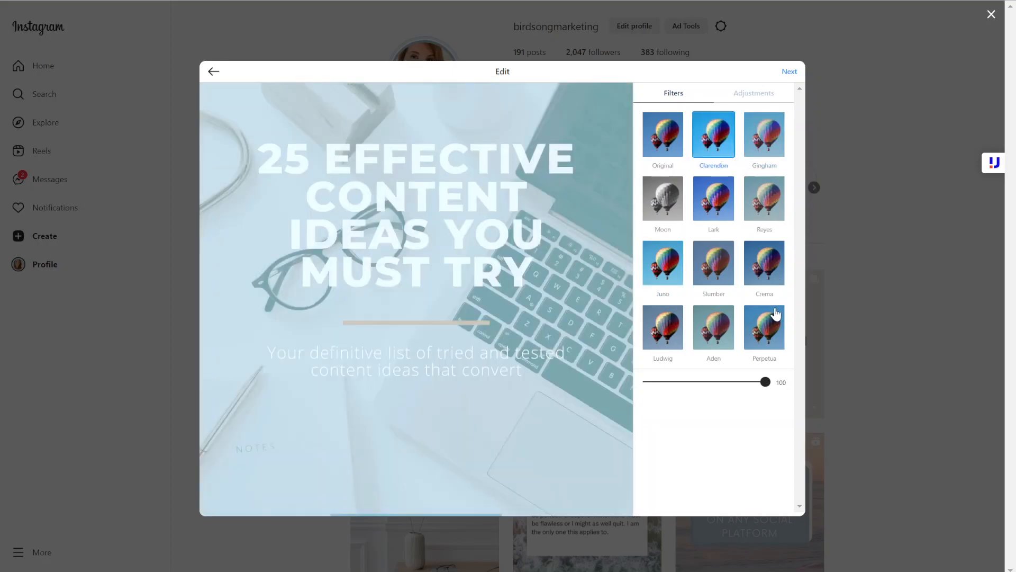
# Step: Try the Ludwig, Aden, Perpetua and Moon filters on the photo, and return it to the Original filter
pyautogui.click(677, 340)
pyautogui.click(708, 345)
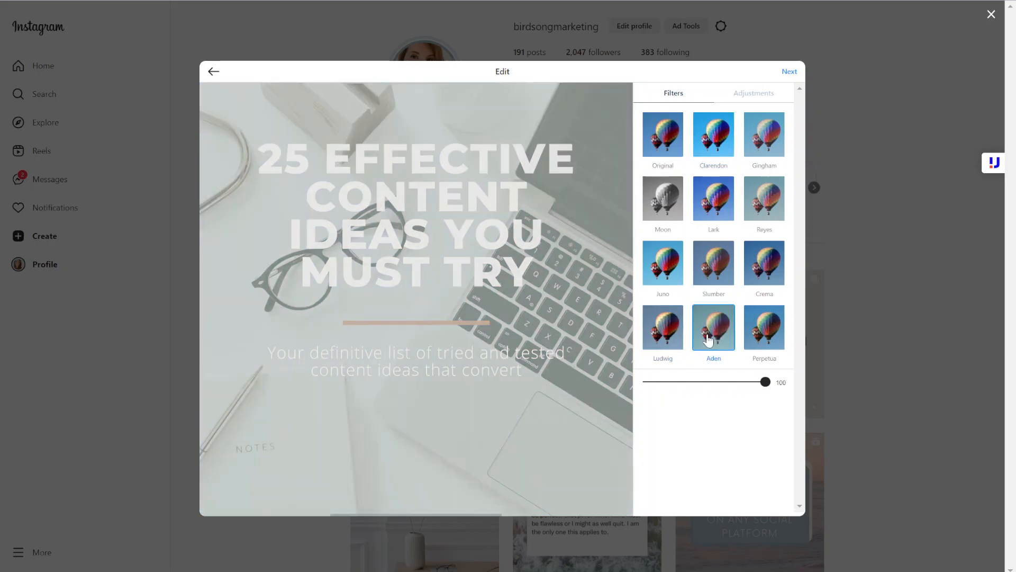
pyautogui.click(772, 339)
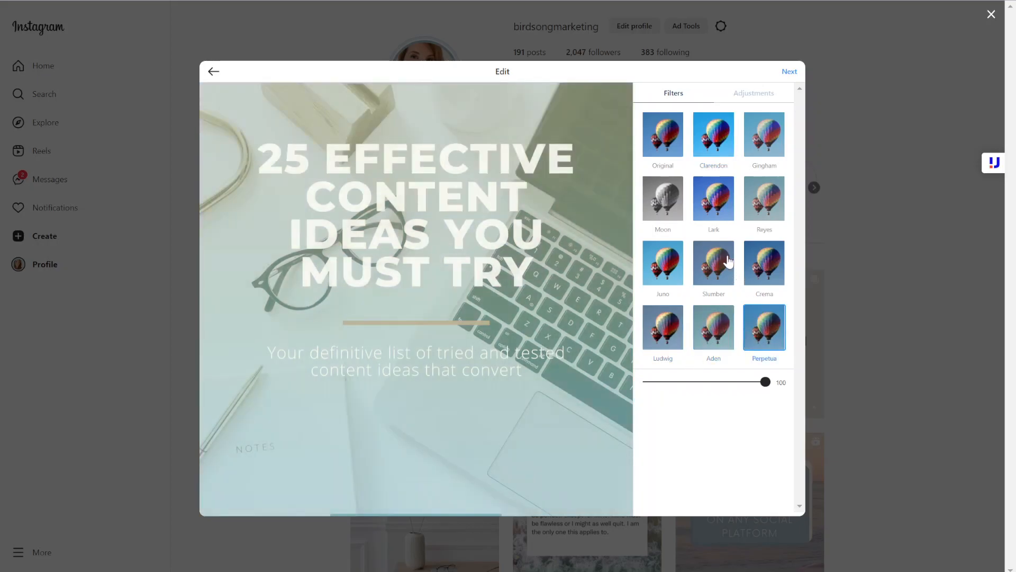
pyautogui.click(670, 214)
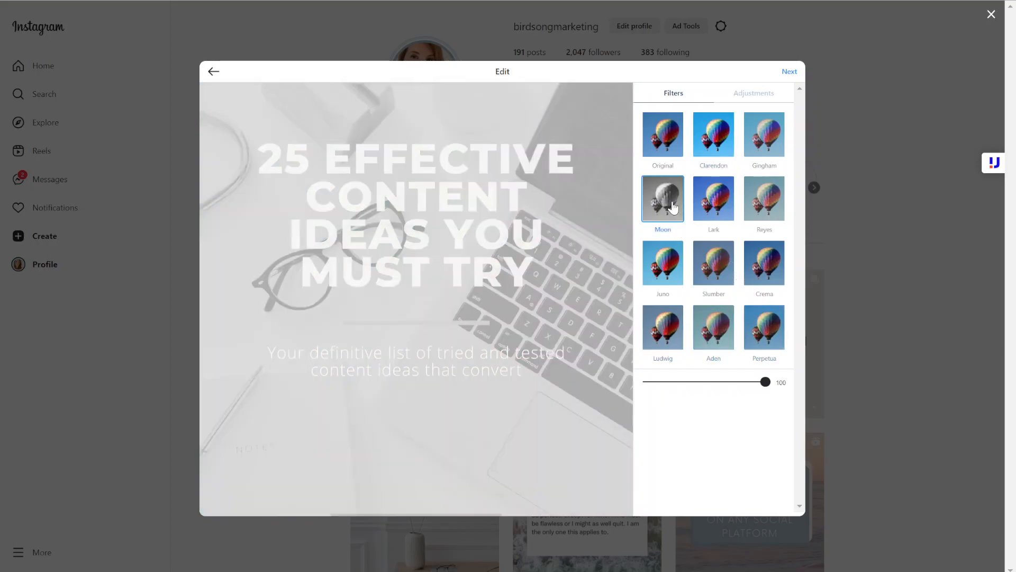
pyautogui.click(770, 333)
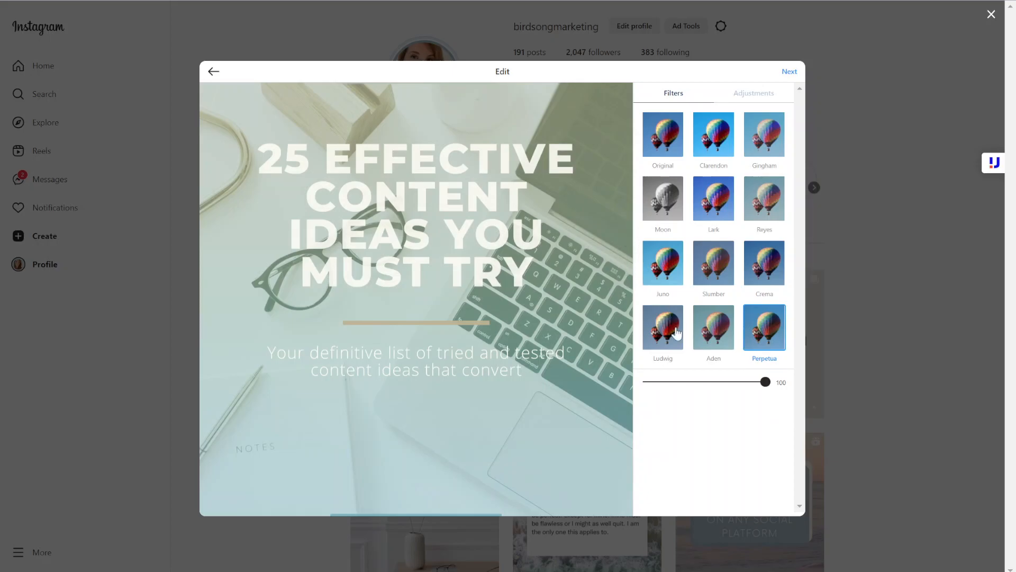
pyautogui.moveTo(765, 385)
pyautogui.mouseDown()
pyautogui.moveTo(630, 390)
pyautogui.moveTo(782, 389)
pyautogui.mouseUp()
pyautogui.click(672, 135)
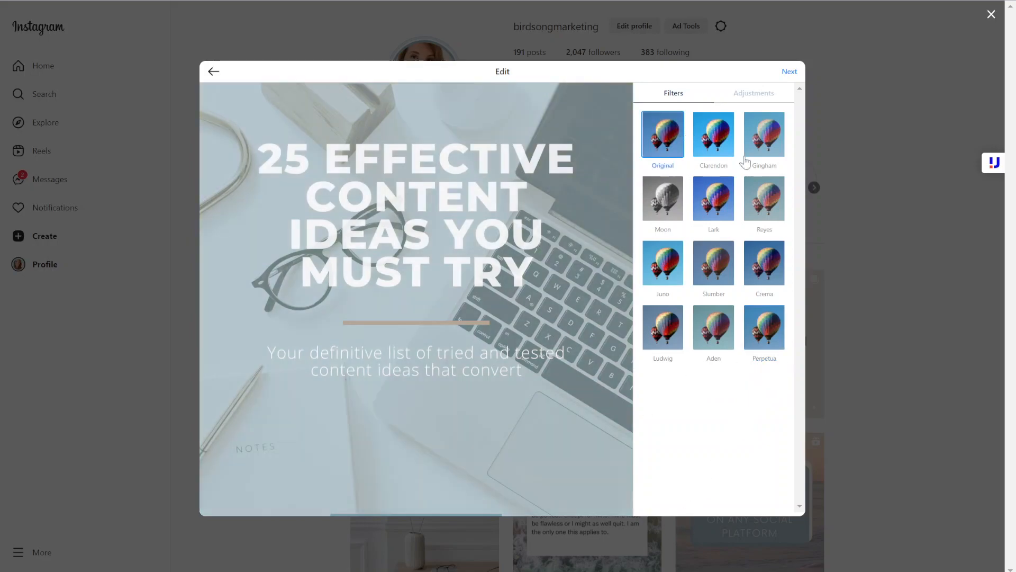
# Step: Adjust the photo to contrast 1, saturation 34, temperature -12 and fade 4
pyautogui.click(757, 98)
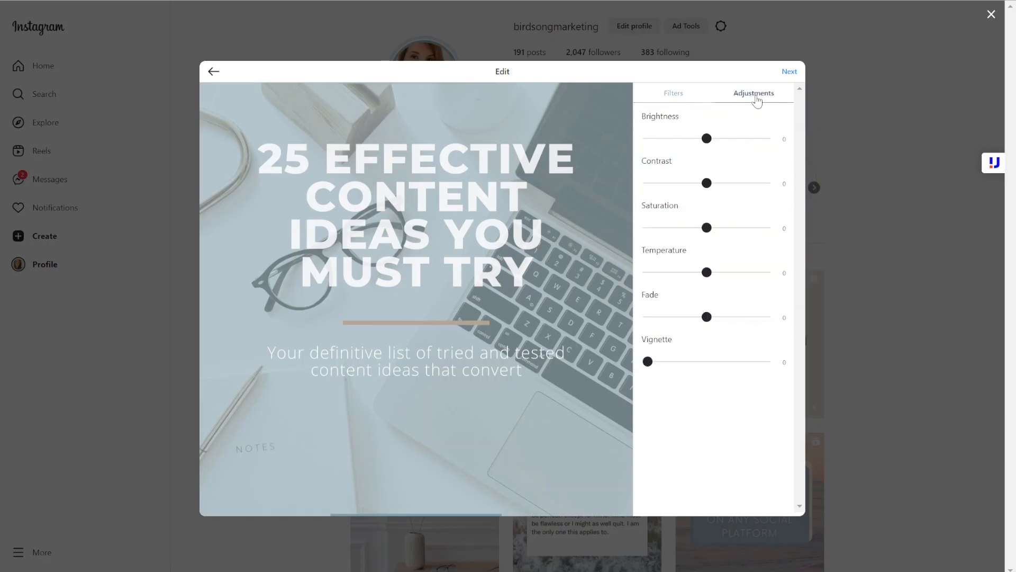
pyautogui.click(685, 100)
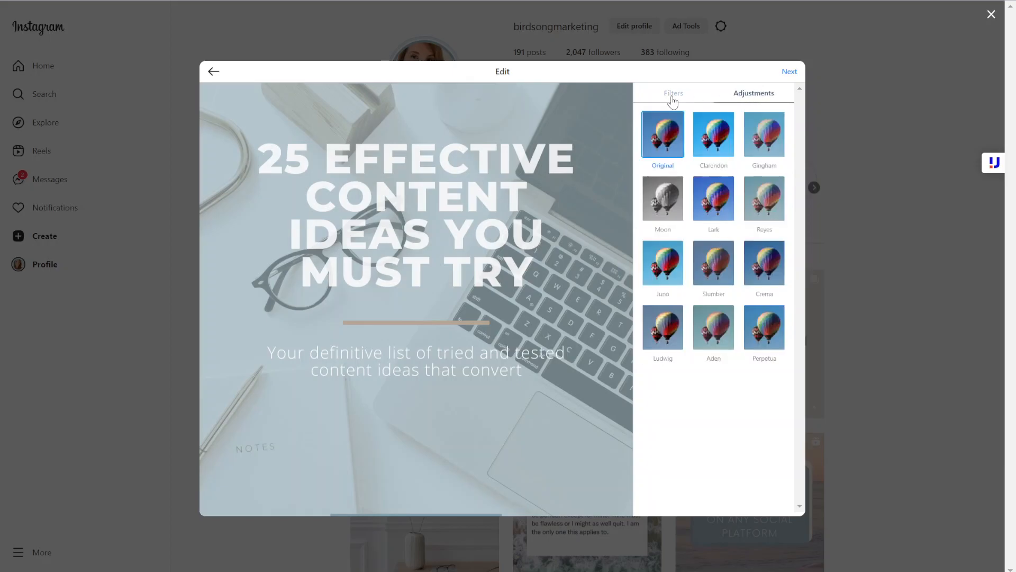
pyautogui.click(762, 99)
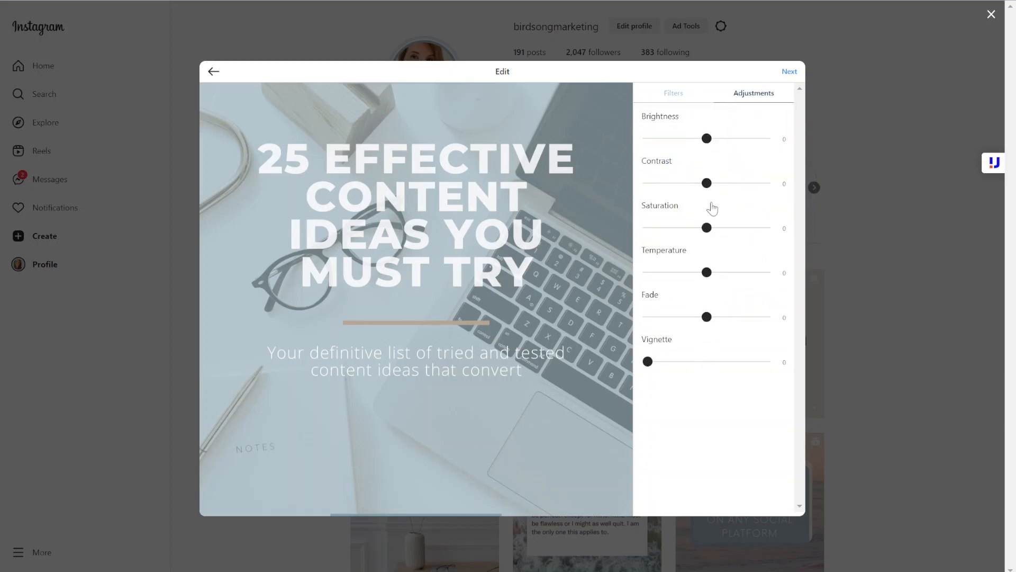
pyautogui.moveTo(709, 146); pyautogui.dragTo(708, 191)
pyautogui.moveTo(707, 229)
pyautogui.mouseDown()
pyautogui.moveTo(741, 229)
pyautogui.moveTo(726, 230)
pyautogui.mouseUp()
pyautogui.moveTo(707, 273)
pyautogui.mouseDown()
pyautogui.moveTo(698, 273)
pyautogui.moveTo(766, 273)
pyautogui.moveTo(659, 274)
pyautogui.moveTo(700, 273)
pyautogui.mouseUp()
pyautogui.moveTo(707, 321)
pyautogui.mouseDown()
pyautogui.moveTo(645, 318)
pyautogui.moveTo(808, 322)
pyautogui.moveTo(711, 327)
pyautogui.mouseUp()
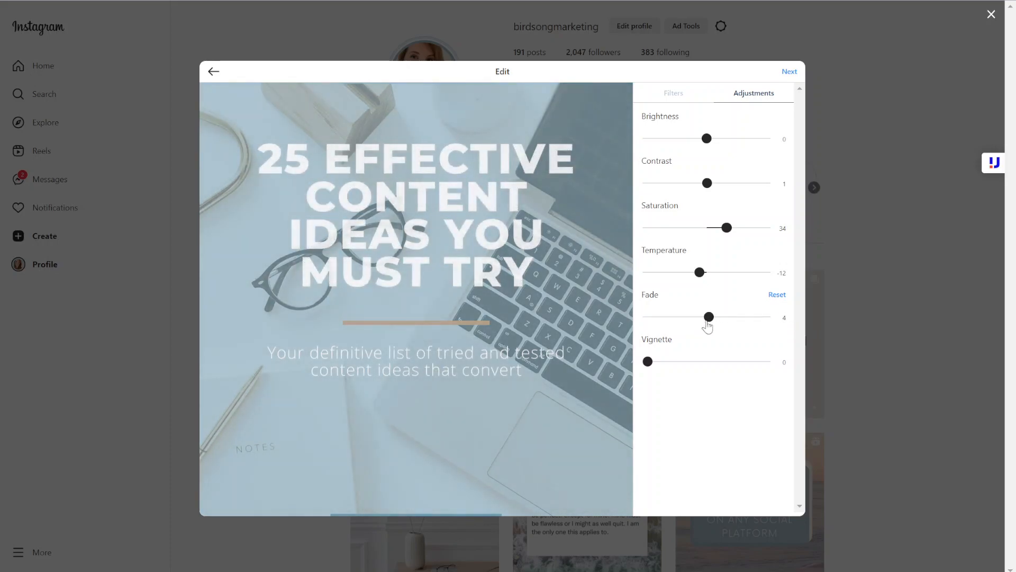
# Step: Set the photo's vignette to 46 and its fade to 1
pyautogui.moveTo(650, 366)
pyautogui.mouseDown()
pyautogui.moveTo(810, 359)
pyautogui.moveTo(695, 366)
pyautogui.moveTo(808, 370)
pyautogui.moveTo(655, 367)
pyautogui.moveTo(668, 365)
pyautogui.mouseUp()
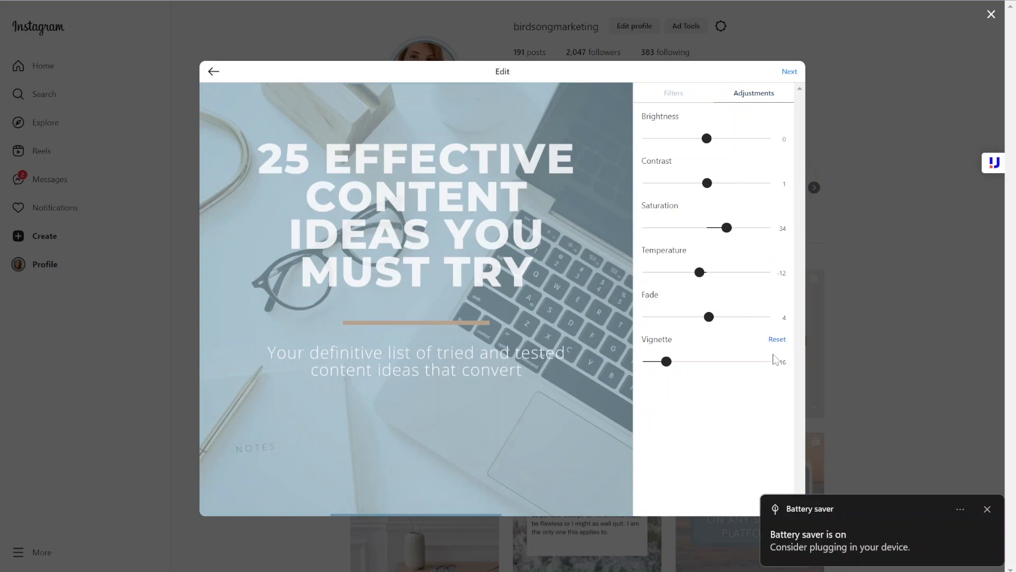
pyautogui.moveTo(669, 362); pyautogui.dragTo(701, 363)
pyautogui.moveTo(712, 319); pyautogui.dragTo(707, 320)
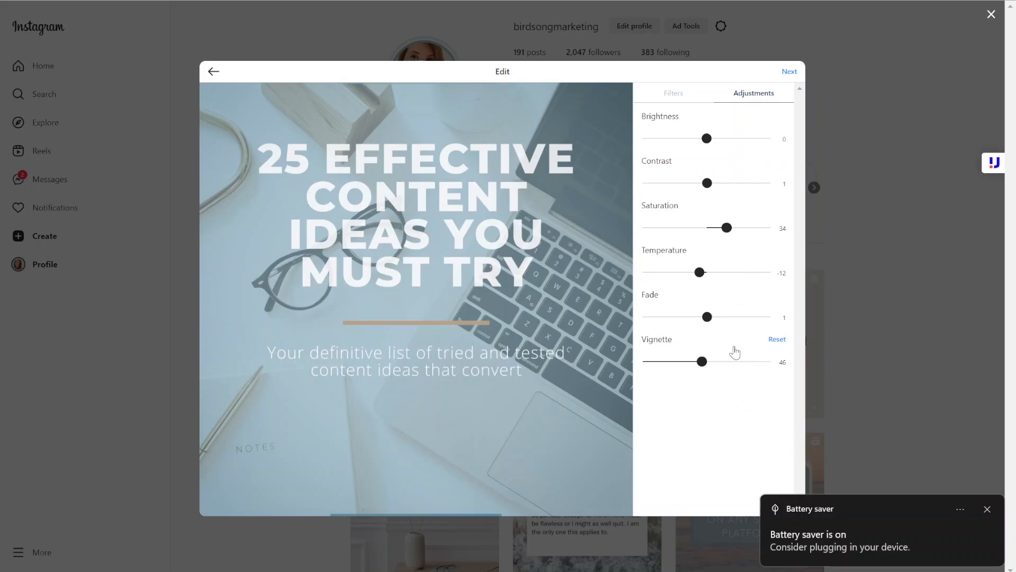
# Step: Reset the photo's temperature, contrast, saturation, fade and vignette adjustments, dismissing the battery saver notification
pyautogui.click(777, 250)
pyautogui.click(989, 508)
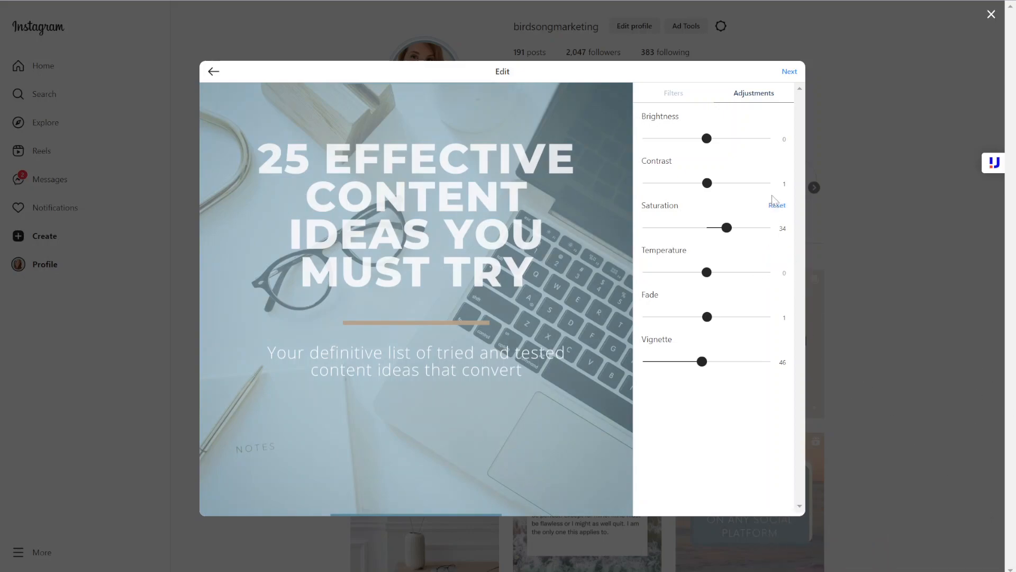
pyautogui.click(779, 161)
pyautogui.click(775, 206)
pyautogui.moveTo(779, 312)
pyautogui.click(777, 295)
pyautogui.click(778, 340)
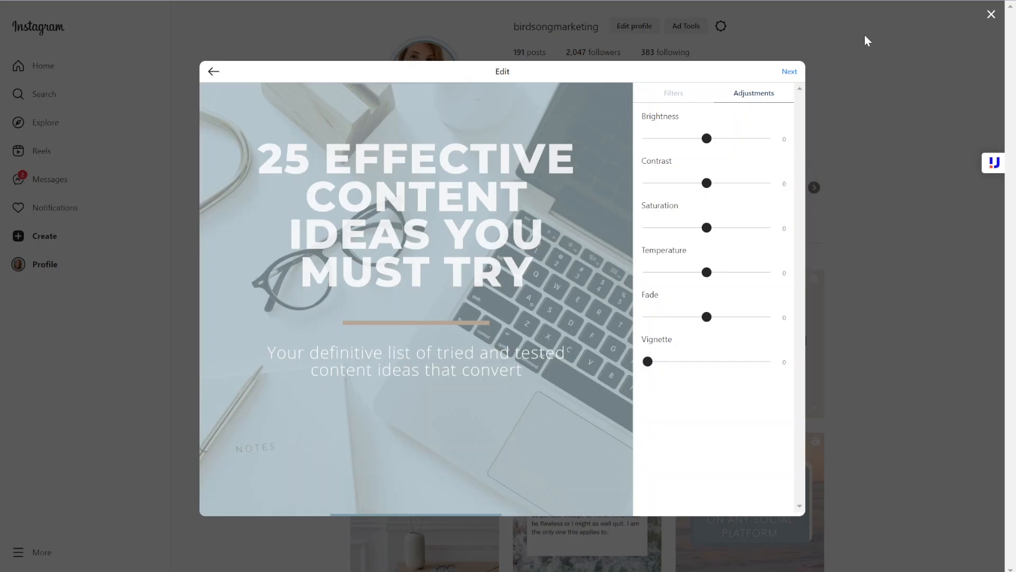
# Step: Continue to the post details, paste the prepared "NEW Edition of Effective Content Ideas You Must Try has arrived!!" caption with hashtags, and review it
pyautogui.click(790, 71)
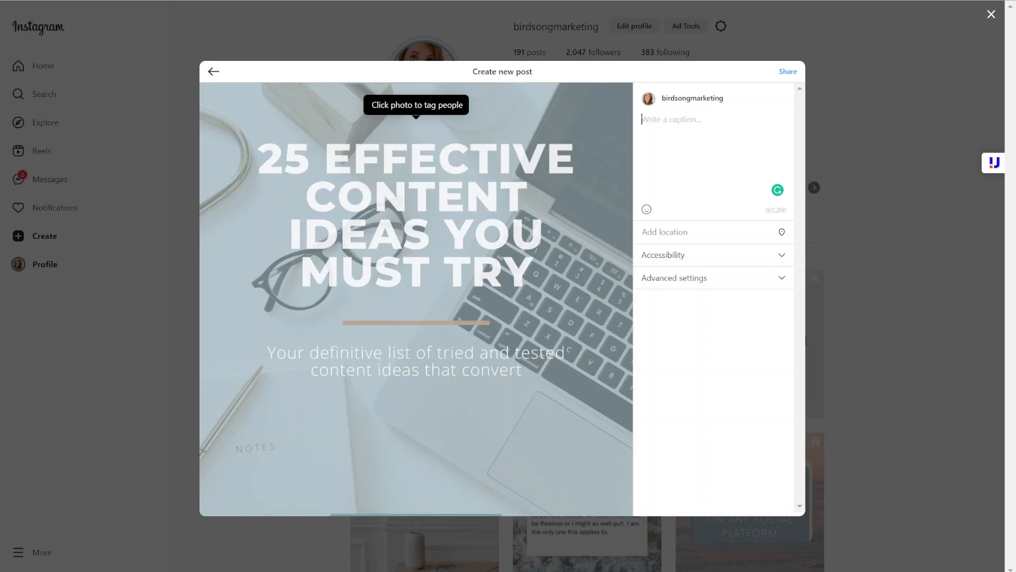
pyautogui.hotkey('ctrl', 'v')
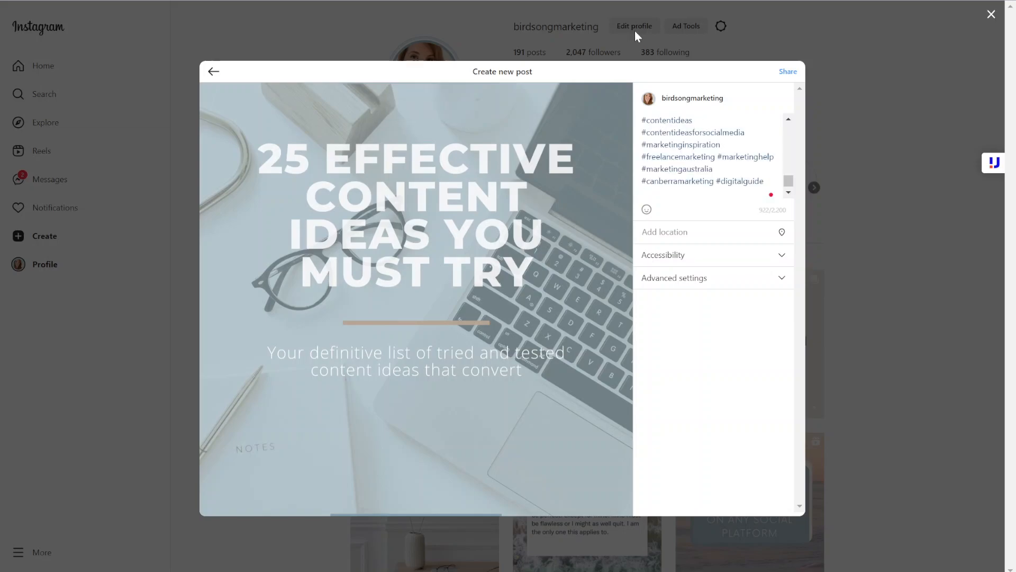
pyautogui.scroll(15, 672, 168)
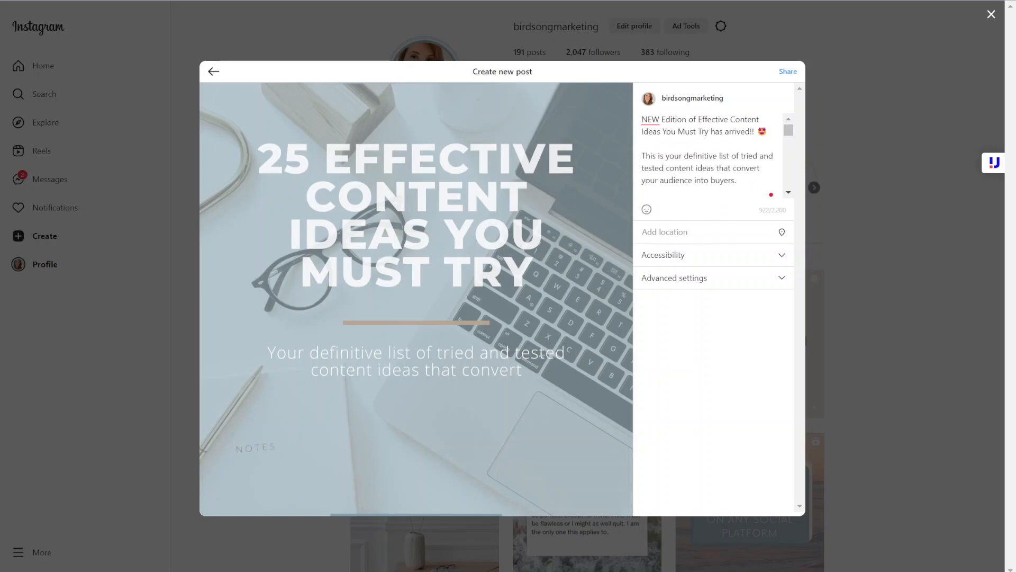
pyautogui.moveTo(789, 132); pyautogui.dragTo(789, 189)
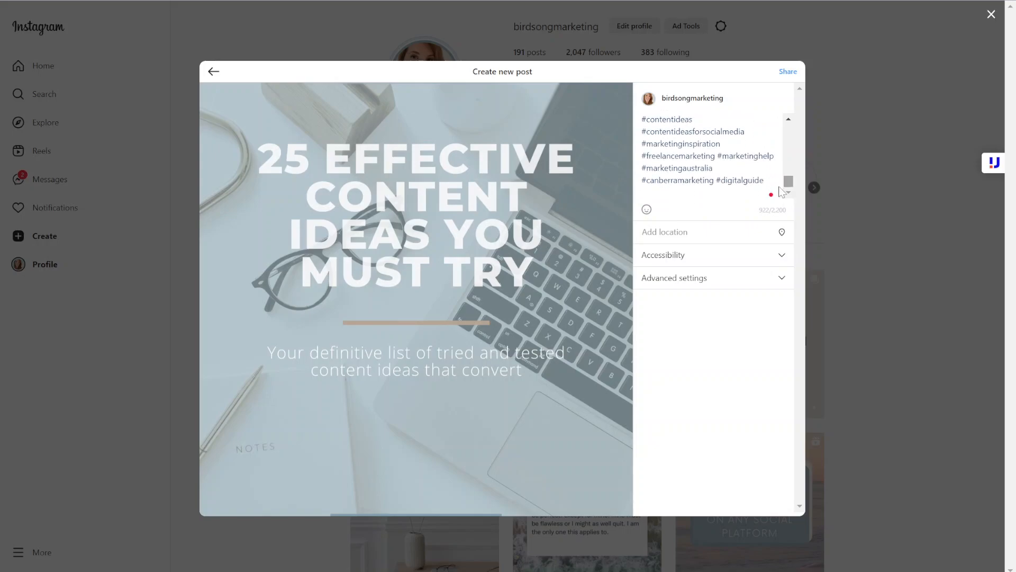
# Step: Look through the suggestions for the #digitalguide hashtag at the end of the caption
pyautogui.click(767, 184)
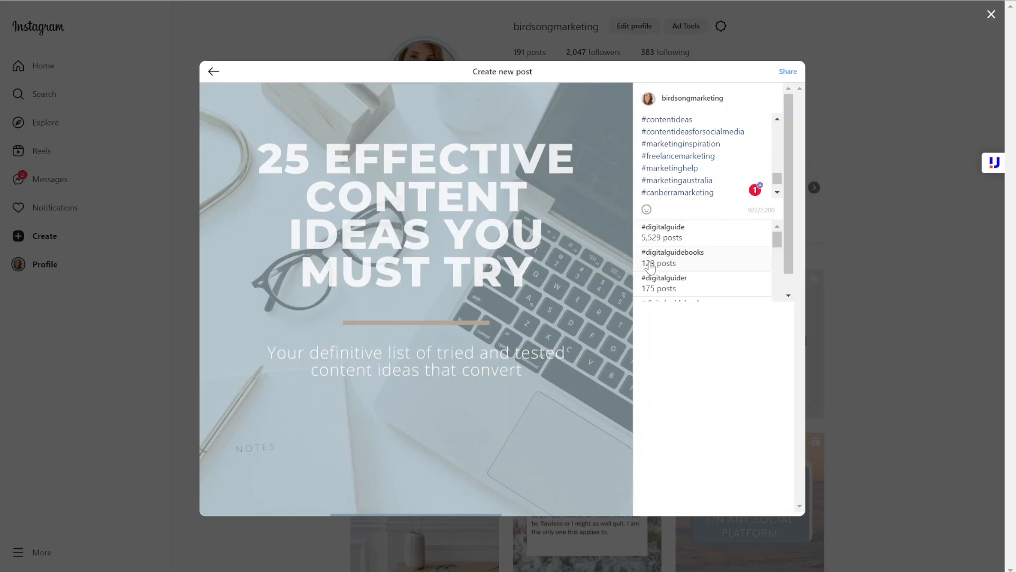
pyautogui.scroll(-1, 732, 263)
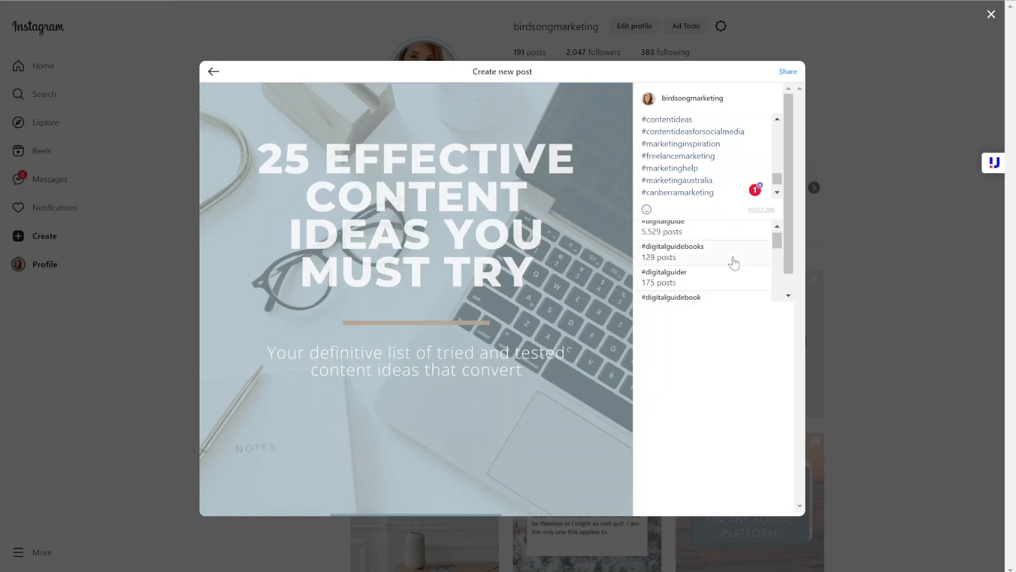
pyautogui.scroll(1, 733, 263)
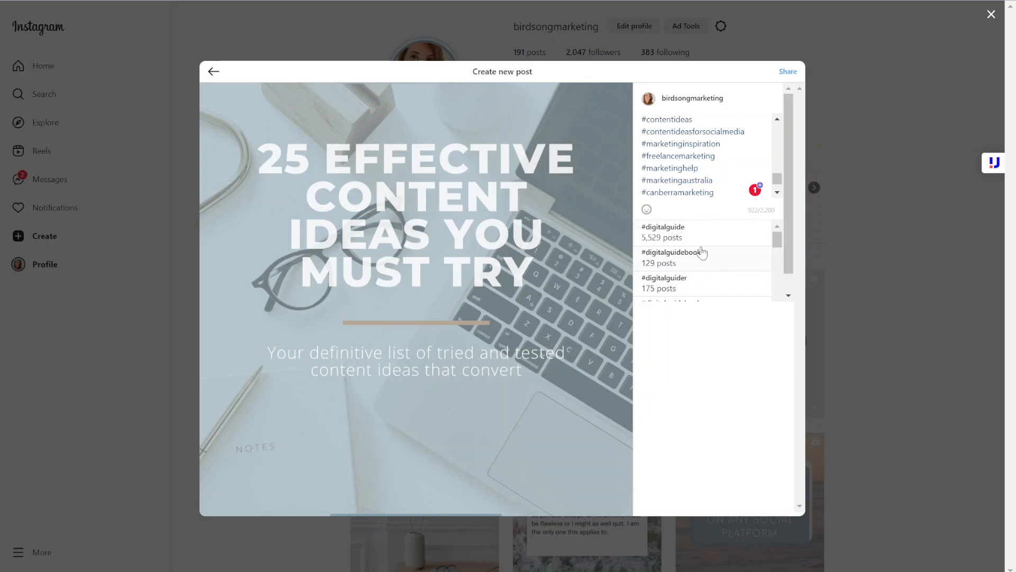
pyautogui.click(724, 225)
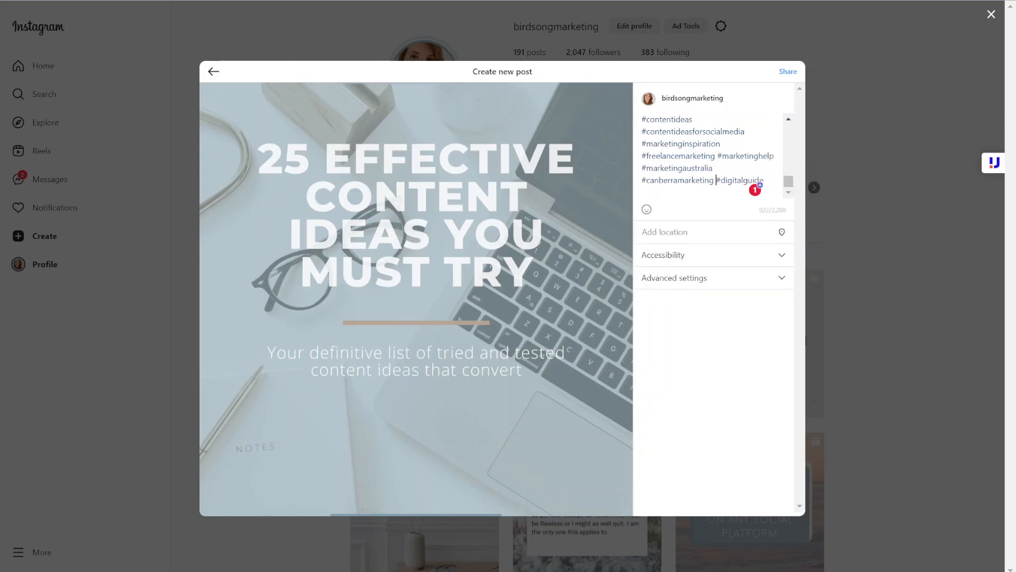
# Step: Browse the emojis available for the caption and close the picker without adding one
pyautogui.click(646, 209)
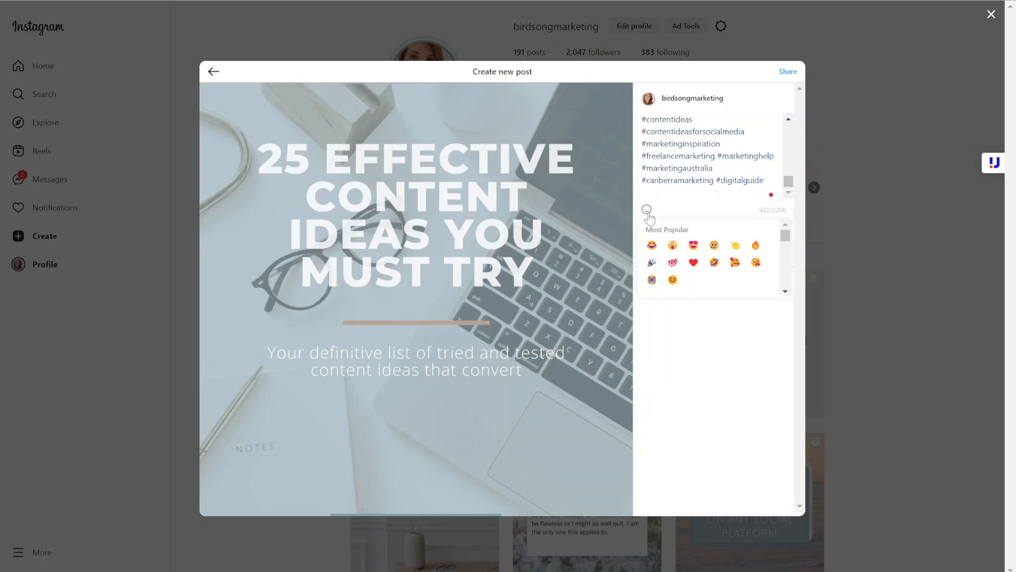
pyautogui.scroll(-5, 697, 254)
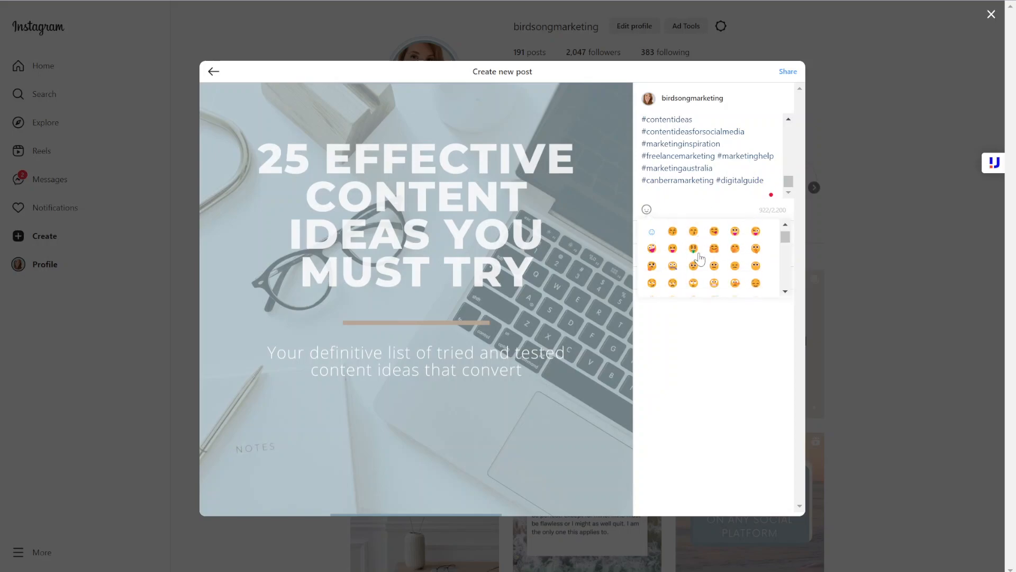
pyautogui.click(693, 192)
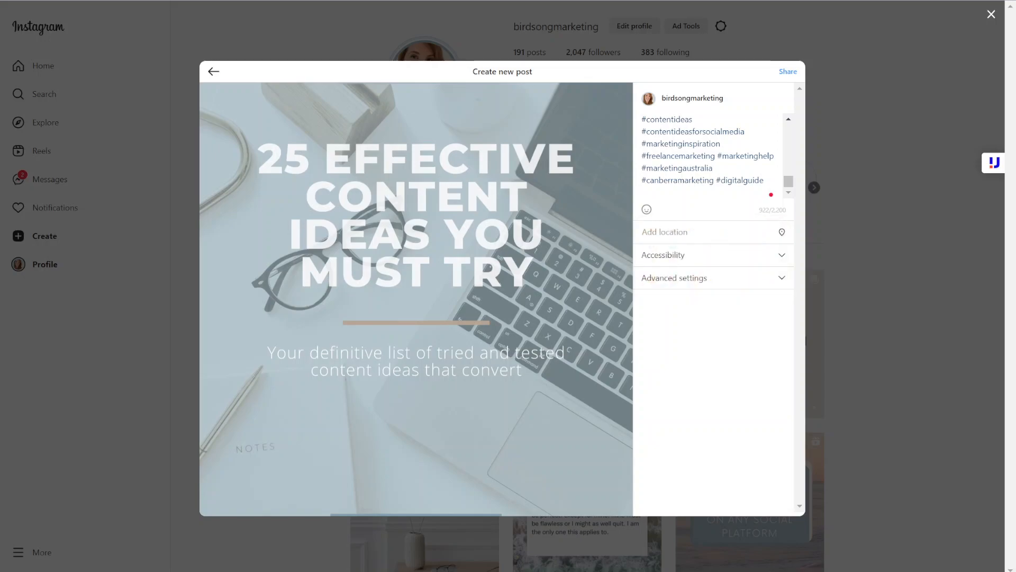
# Step: Search for the post's location and set it to Australia
pyautogui.click(706, 232)
pyautogui.write('Austrlia')
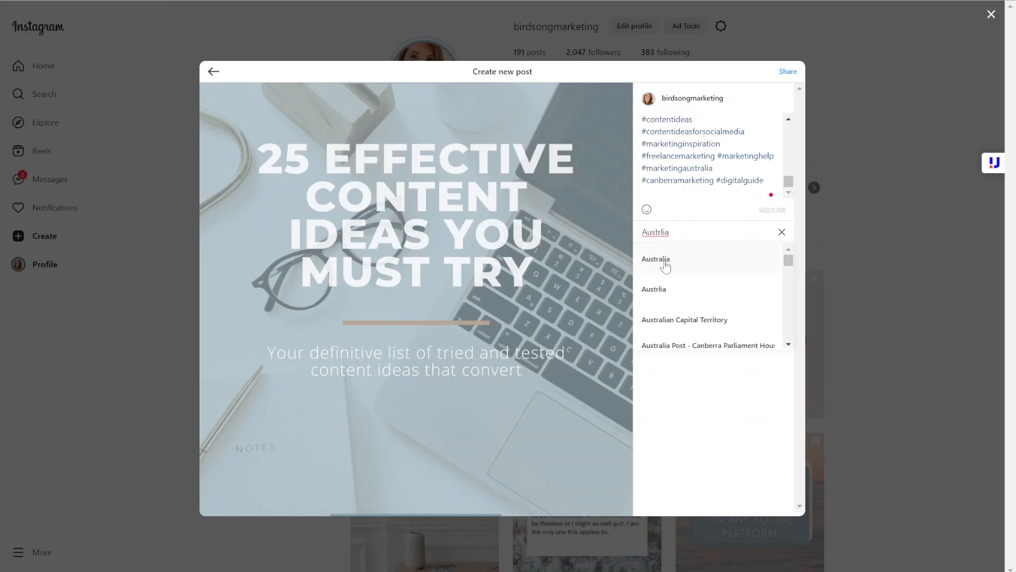
pyautogui.click(668, 264)
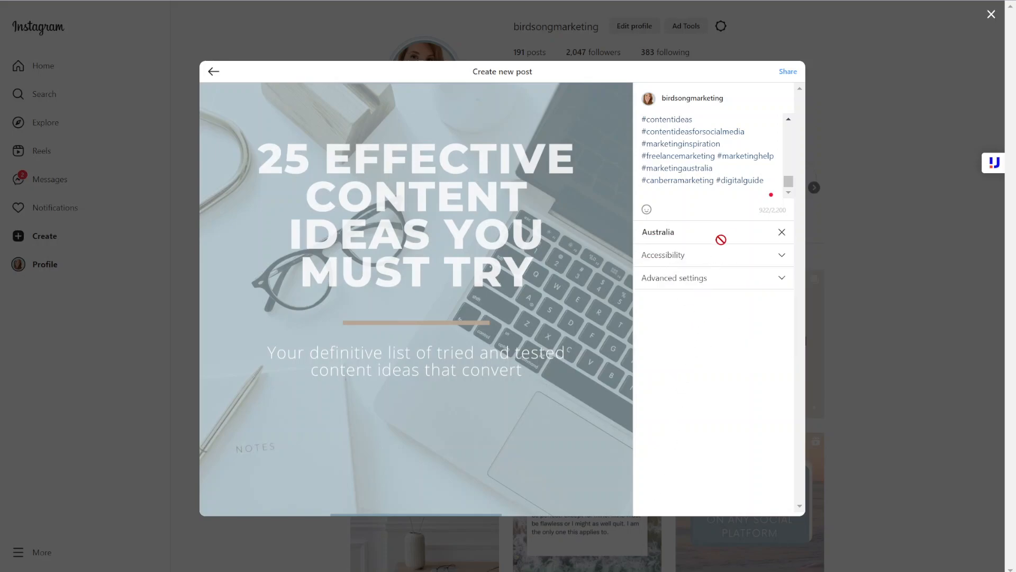
# Step: Give the photo the alt text "A flatlay of a desk with a laptop, glasses, and notebook - copy reads '25 effective content ideas you must try"
pyautogui.click(733, 262)
pyautogui.click(722, 309)
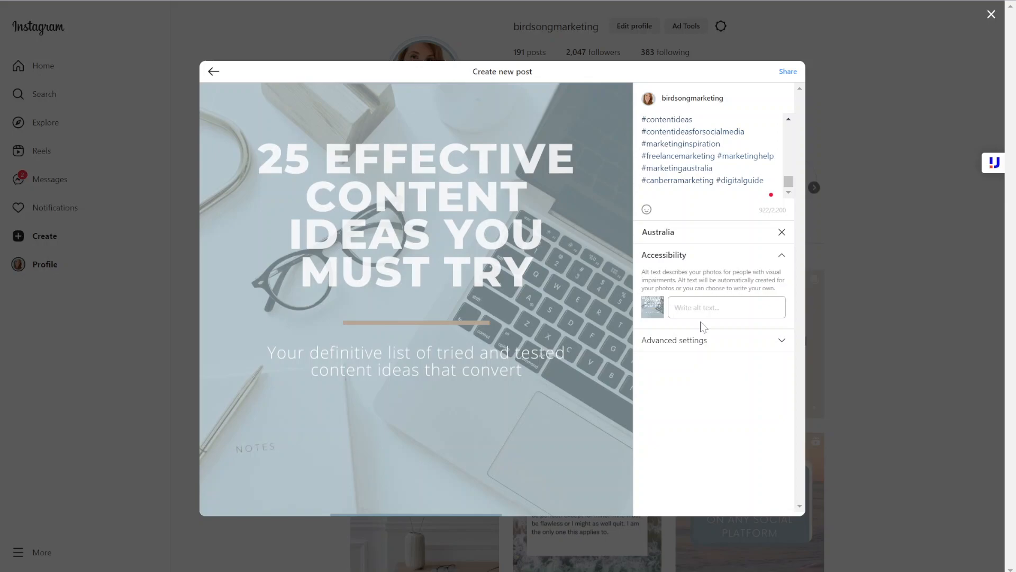
pyautogui.write('A flat')
pyautogui.write('lay of ')
pyautogui.write('a desk with a laptop')
pyautogui.write(', glasses,')
pyautogui.write(' and notebo')
pyautogui.write('ok -')
pyautogui.write(' copy read')
pyautogui.write('s')
pyautogui.write(" '25 effe")
pyautogui.write('ctive content ')
pyautogui.write('ideas you must t')
pyautogui.write('ry')
# Step: Try the advanced options for hiding like and view counts and turning off commenting, and switch both back off
pyautogui.click(710, 341)
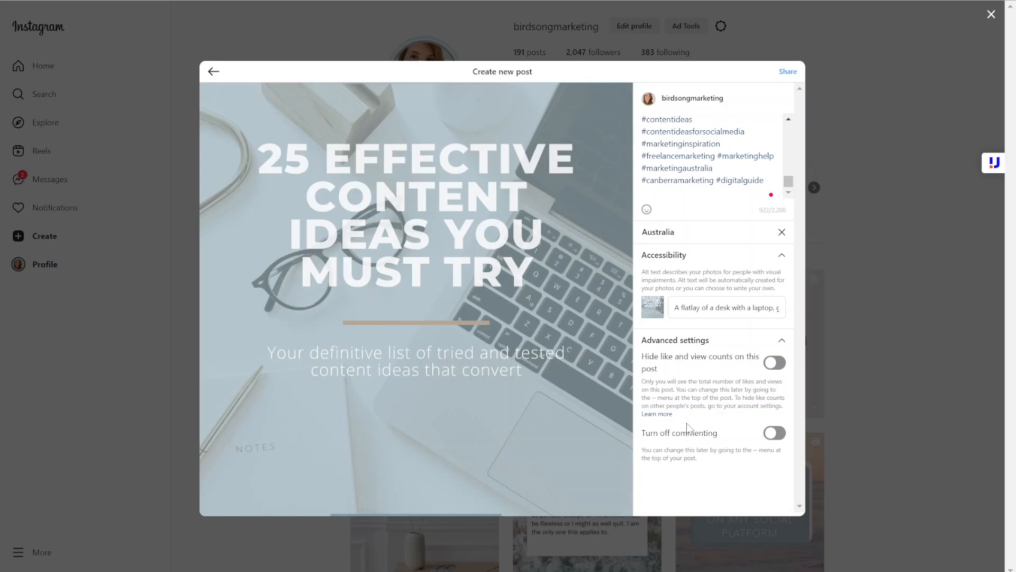
pyautogui.click(774, 364)
pyautogui.click(773, 432)
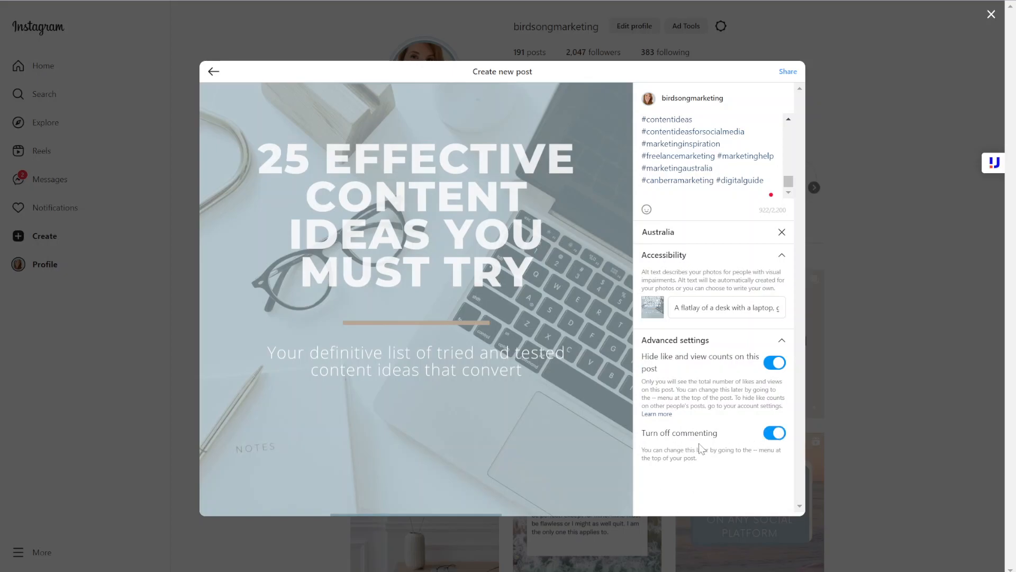
pyautogui.click(768, 435)
pyautogui.click(774, 364)
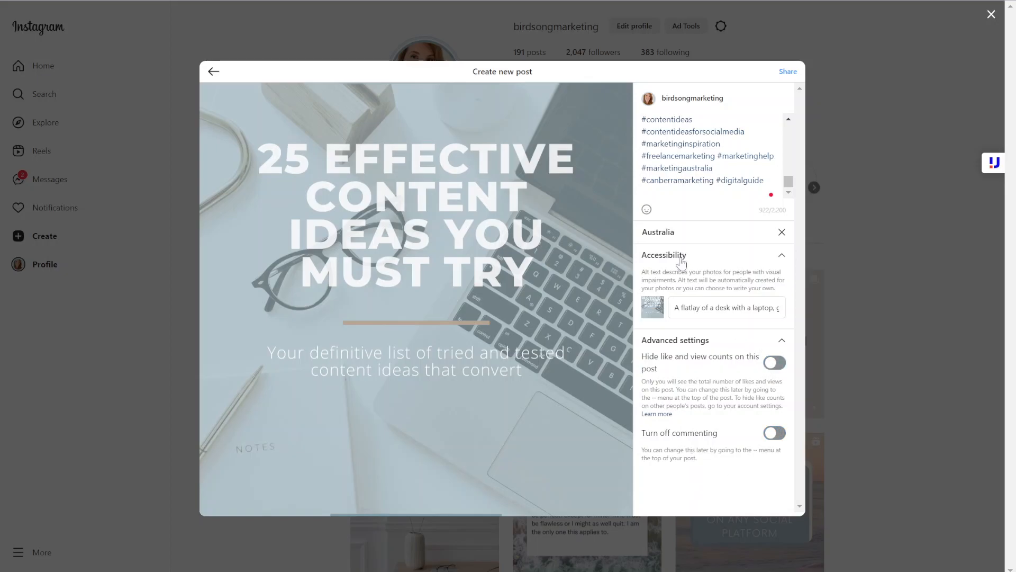